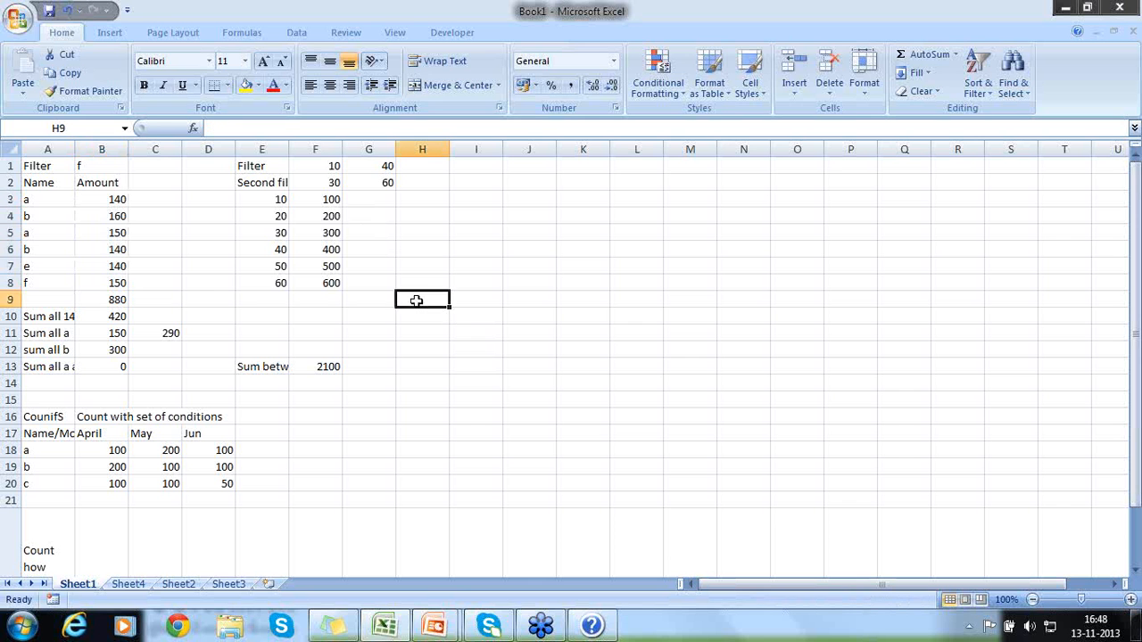
{"action": "type", "text": "=coi"}
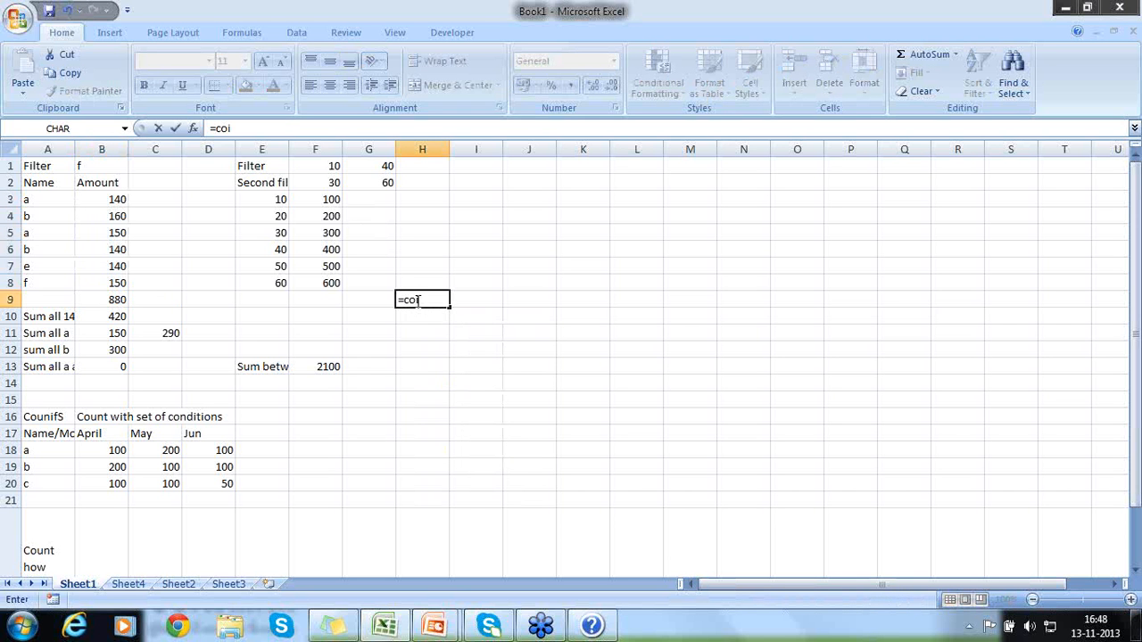
{"action": "key", "text": "BackSpace"}
{"action": "key", "text": "BackSpace"}
{"action": "key", "text": "BackSpace"}
{"action": "key", "text": "BackSpace"}
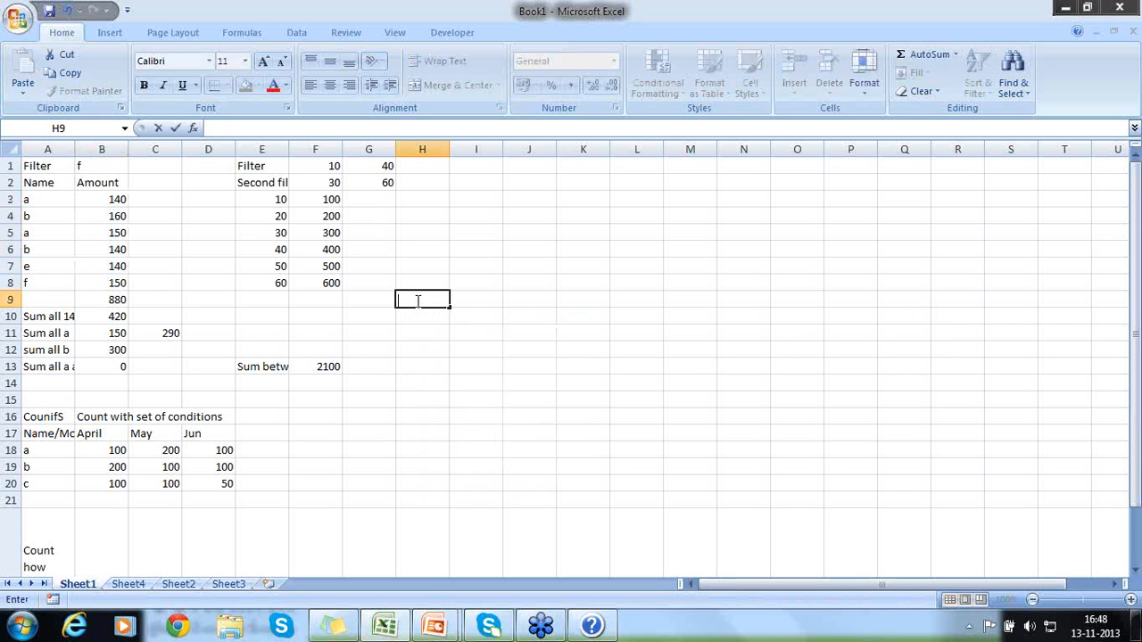
- Enter the label "How many rows I have added in B column from B3 to B8" in cell H8
{"action": "key", "text": "Up"}
{"action": "type", "text": "How man"}
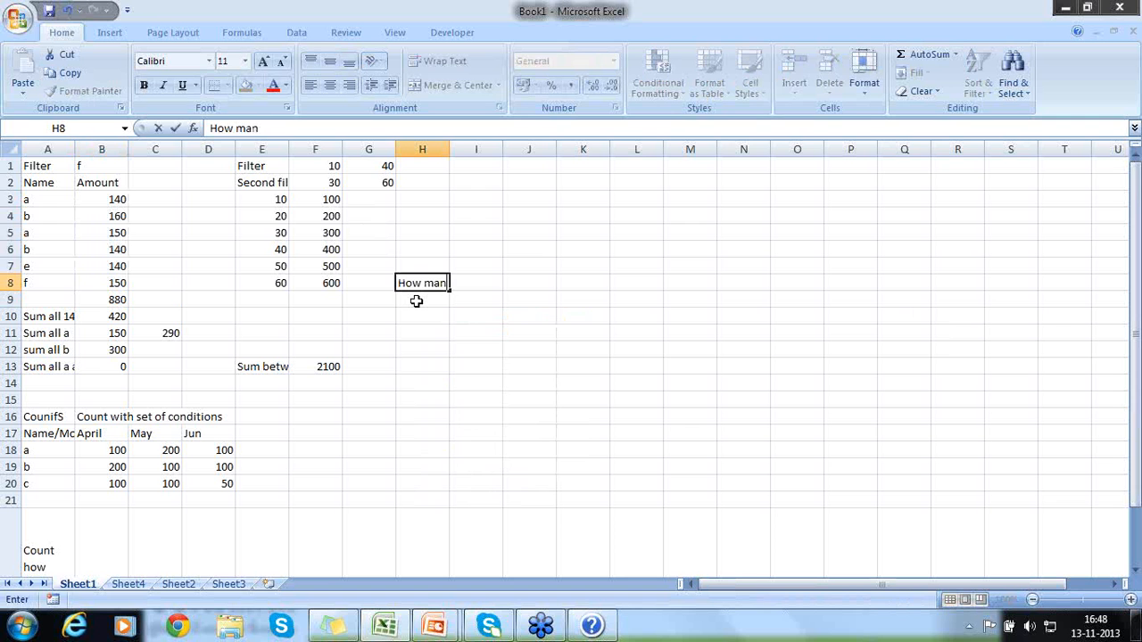
{"action": "type", "text": "y rows I have added"}
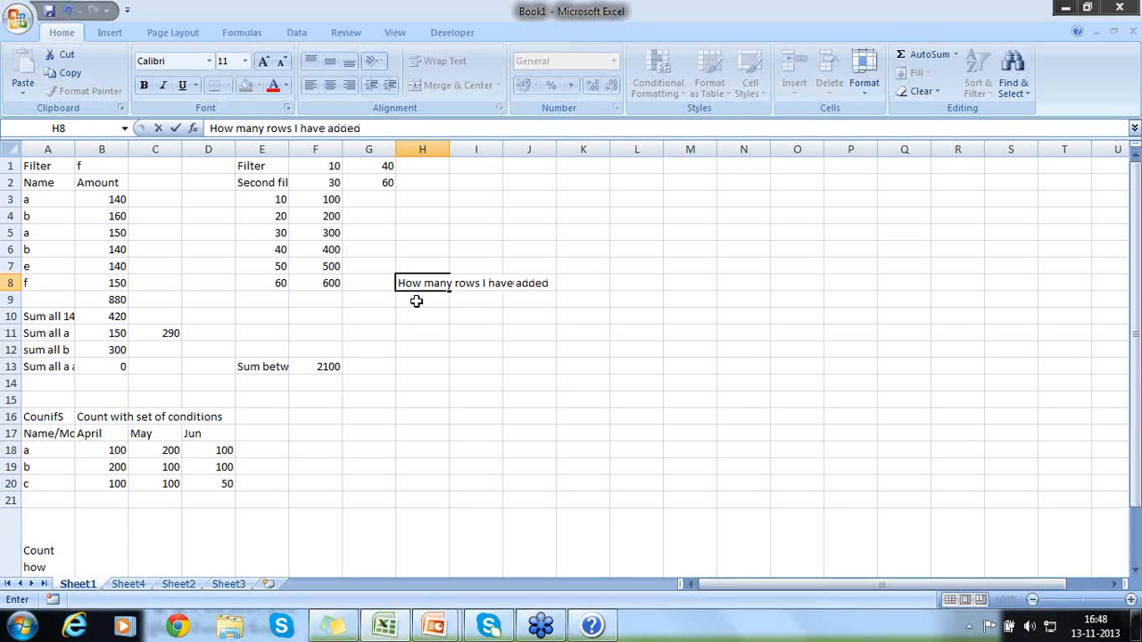
{"action": "type", "text": " in B column from"}
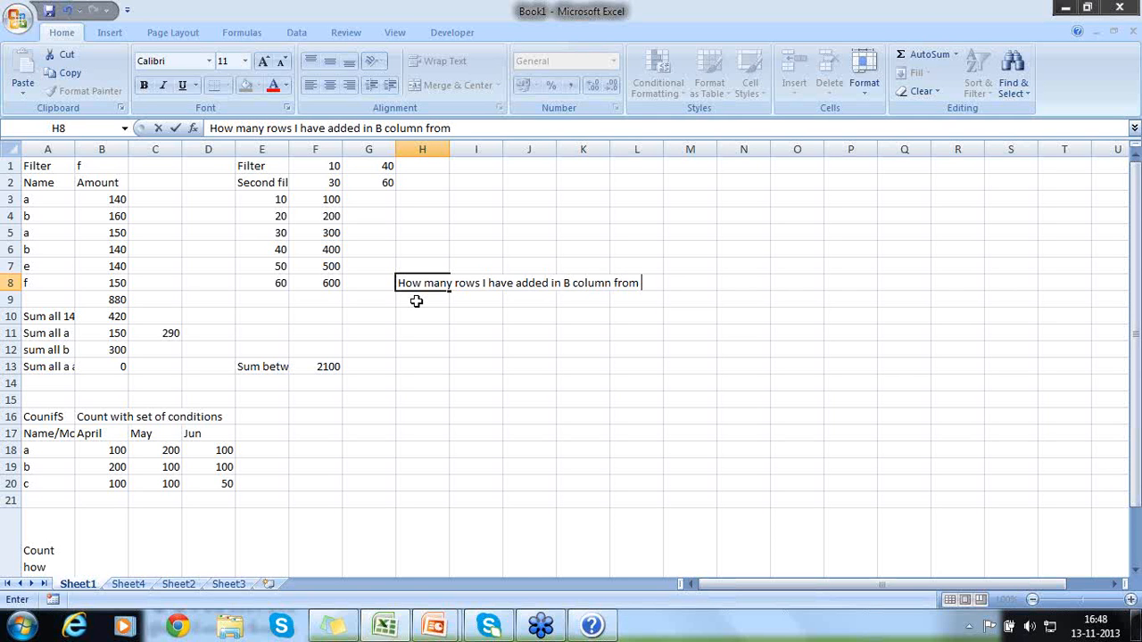
{"action": "type", "text": " B3 to B8"}
{"action": "key", "text": "Return"}
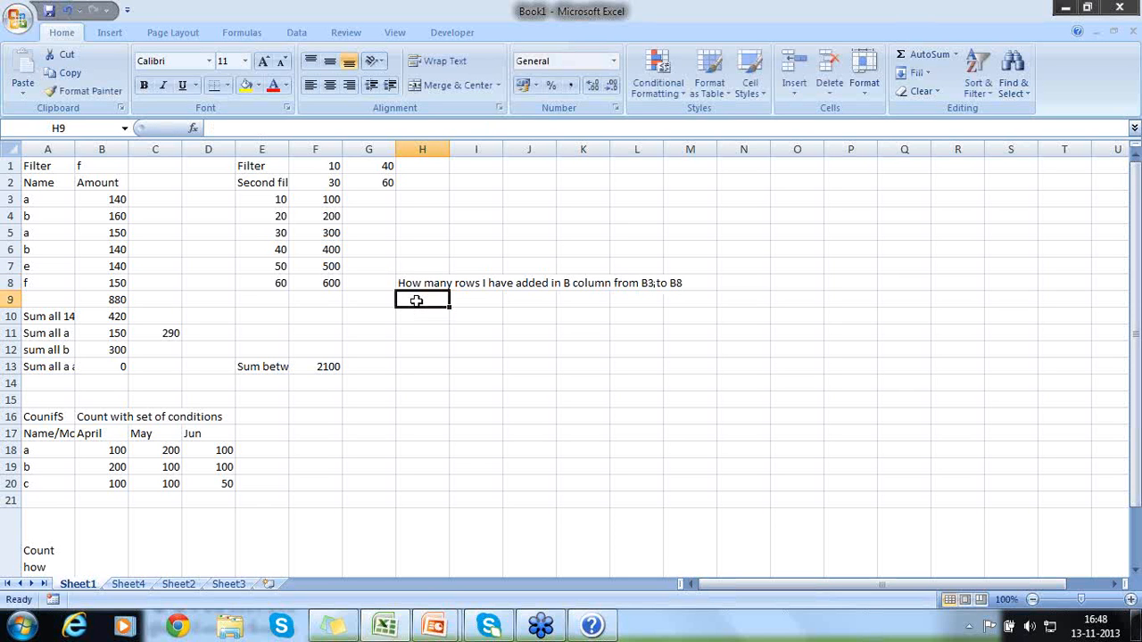
- Count the non-empty cells of B3:B8 in cell H9 with the formula =COUNTA(B3:B8), and review the formula
{"action": "type", "text": "="}
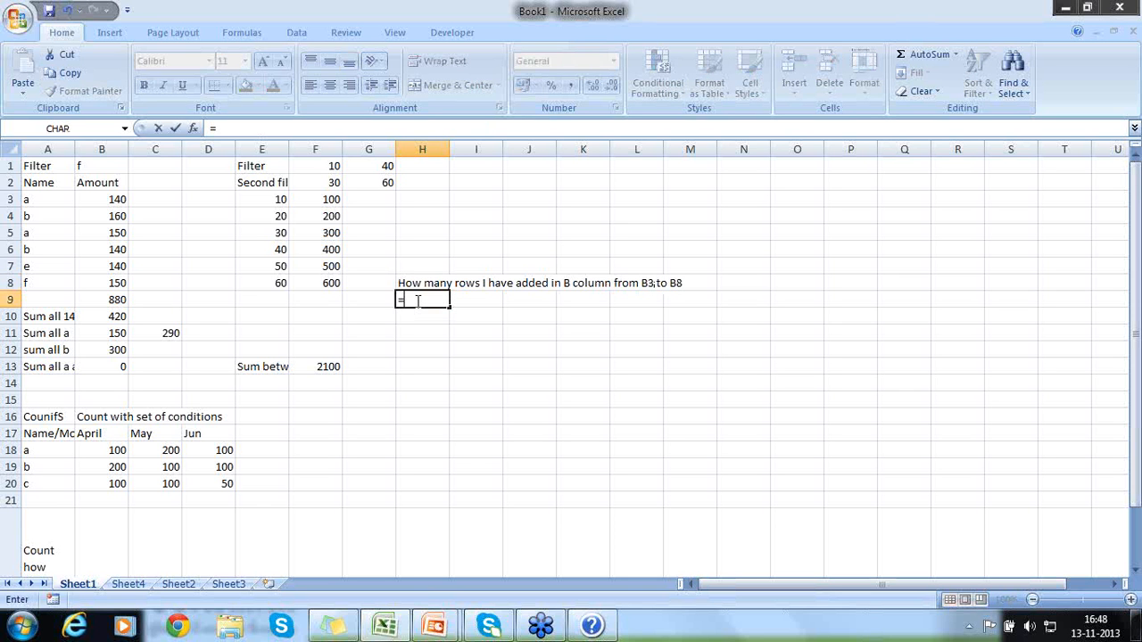
{"action": "type", "text": "Co"}
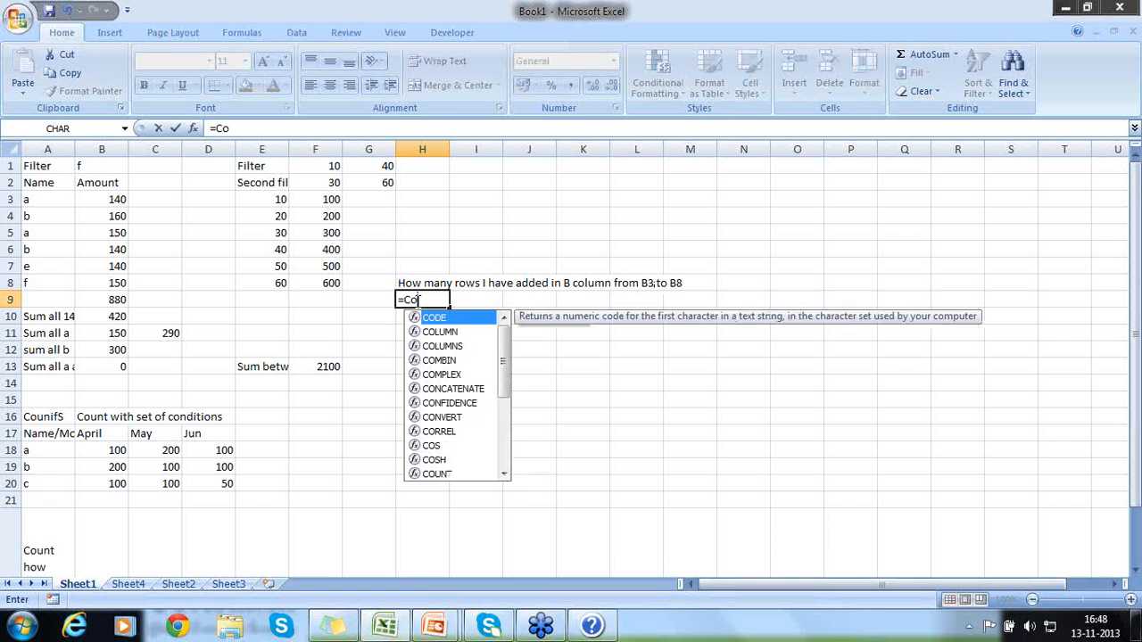
{"action": "type", "text": "untA"}
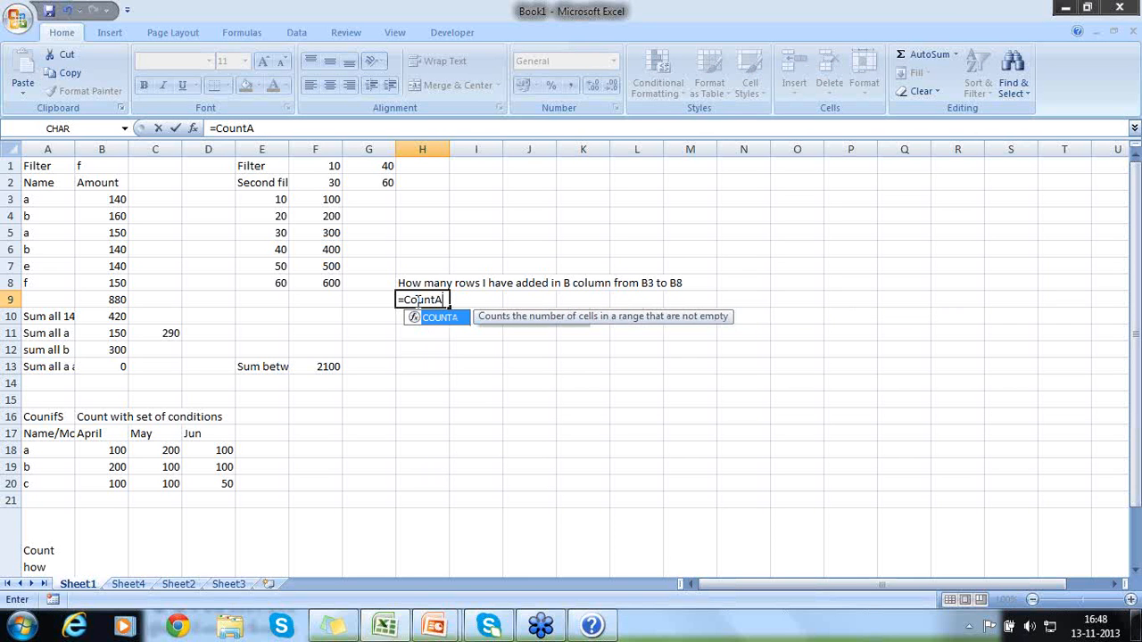
{"action": "type", "text": "("}
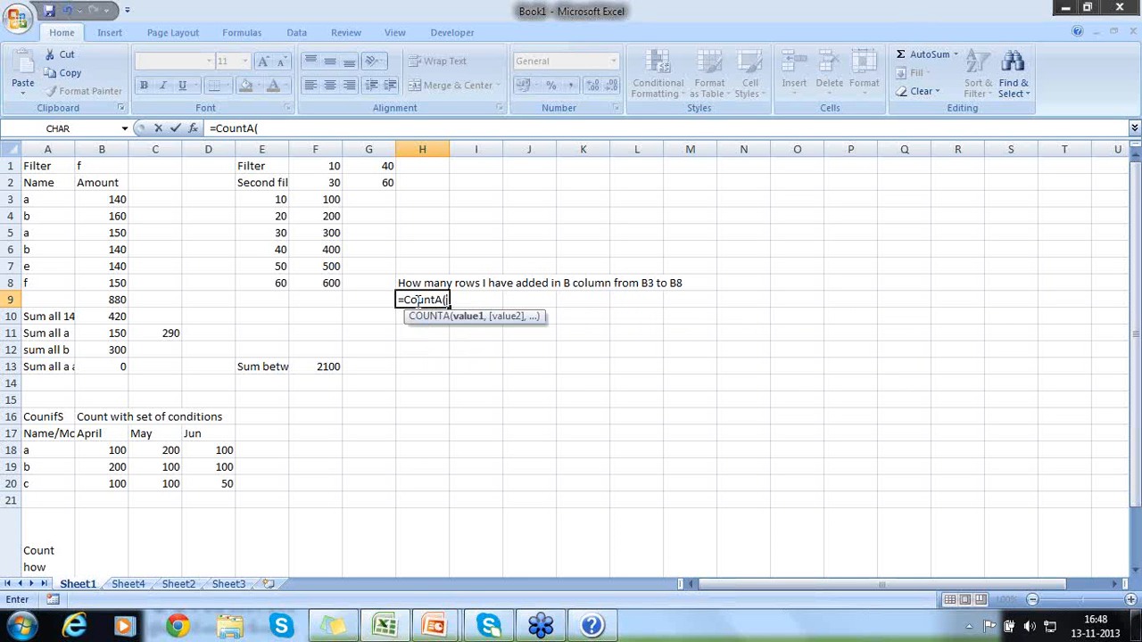
{"action": "left_click_drag", "start_coordinate": [96, 198], "coordinate": [106, 284]}
{"action": "key", "text": "Return"}
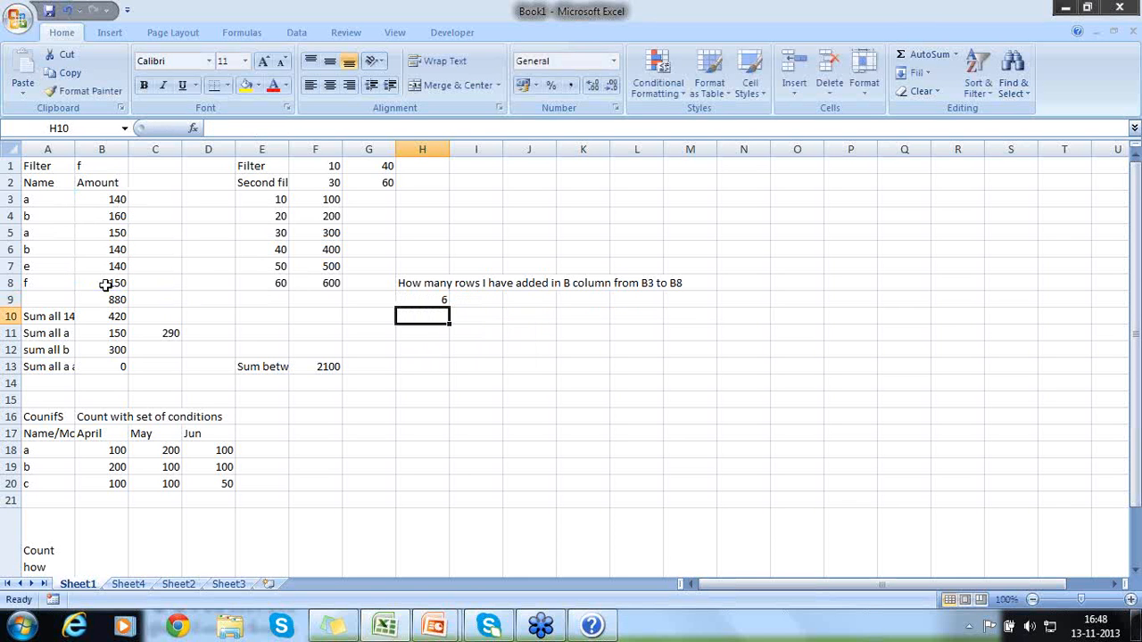
{"action": "left_click", "coordinate": [376, 301]}
{"action": "left_click", "coordinate": [443, 302]}
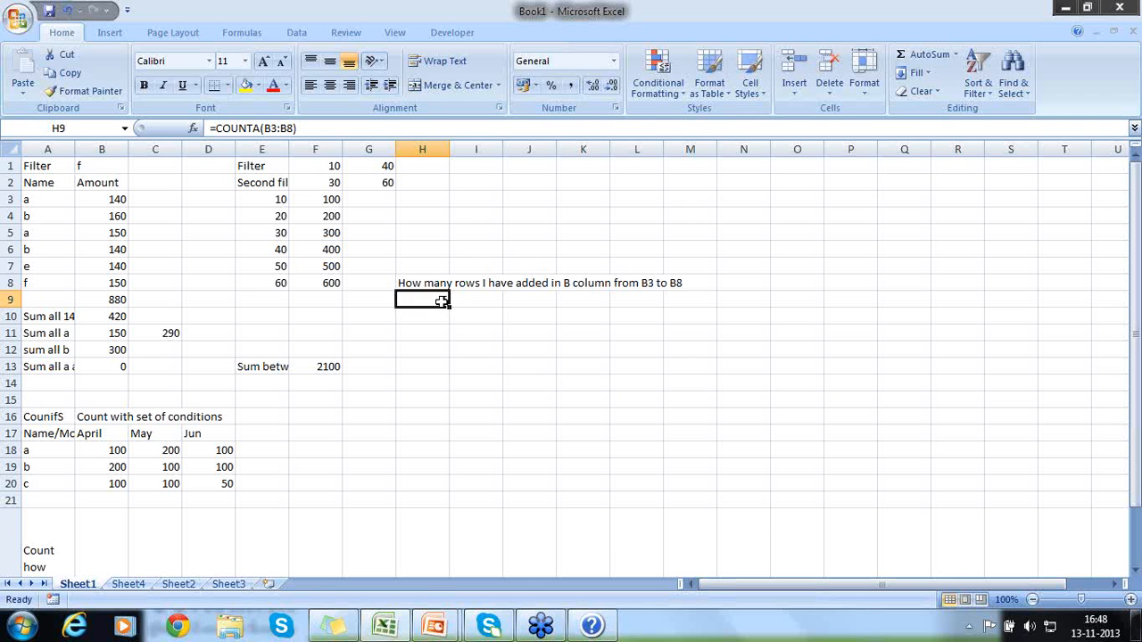
- Enter the label "How many rows have value matching to 140 in B3 to b8" in cell H10
{"action": "left_click", "coordinate": [436, 319]}
{"action": "type", "text": "Hop"}
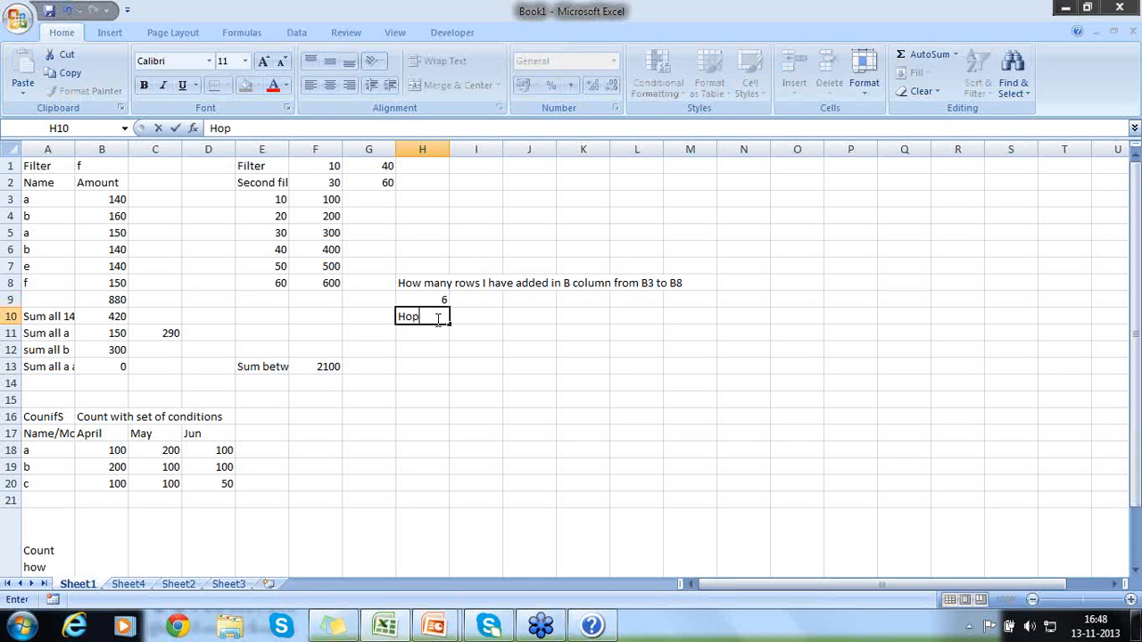
{"action": "key", "text": "BackSpace"}
{"action": "type", "text": "w many rows I"}
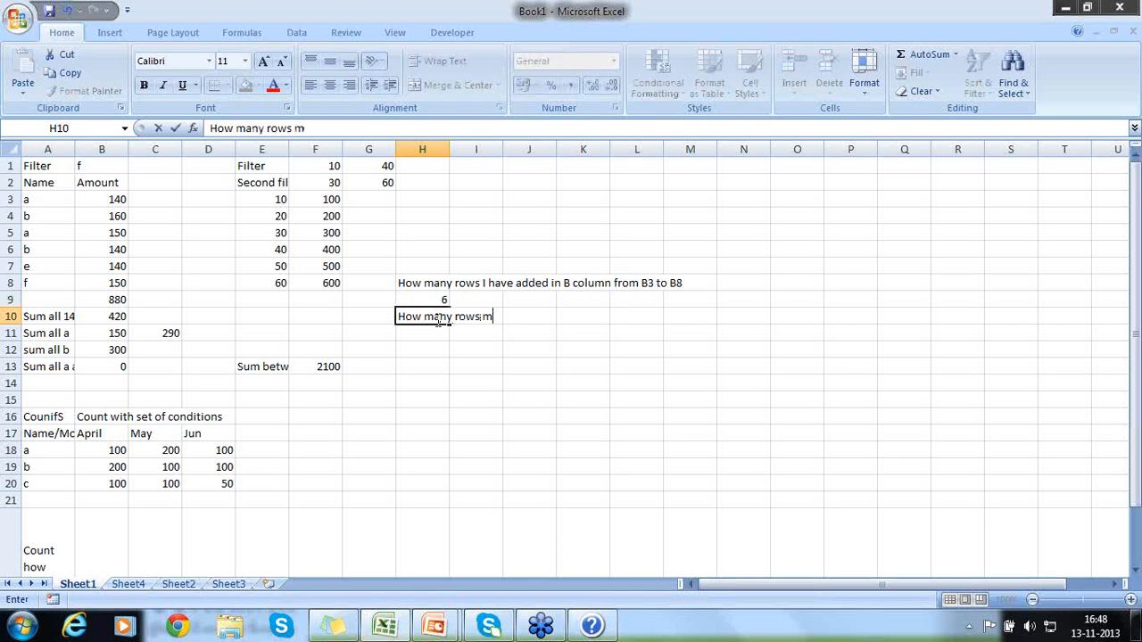
{"action": "key", "text": "BackSpace"}
{"action": "key", "text": "BackSpace"}
{"action": "type", "text": "have value matching to"}
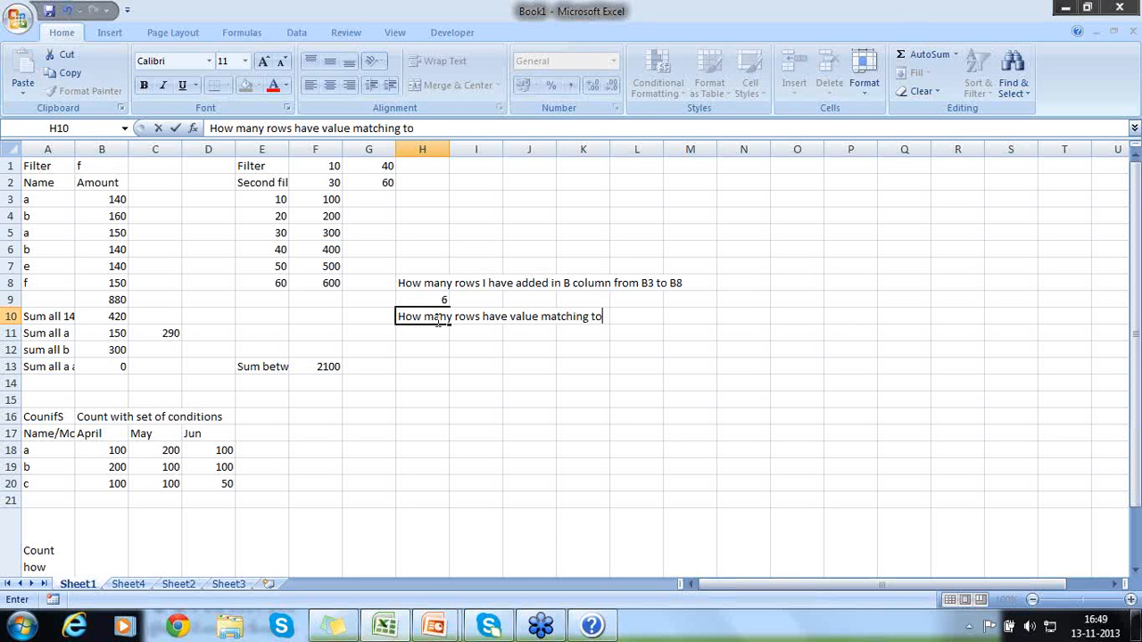
{"action": "type", "text": " 140 in B3 to"}
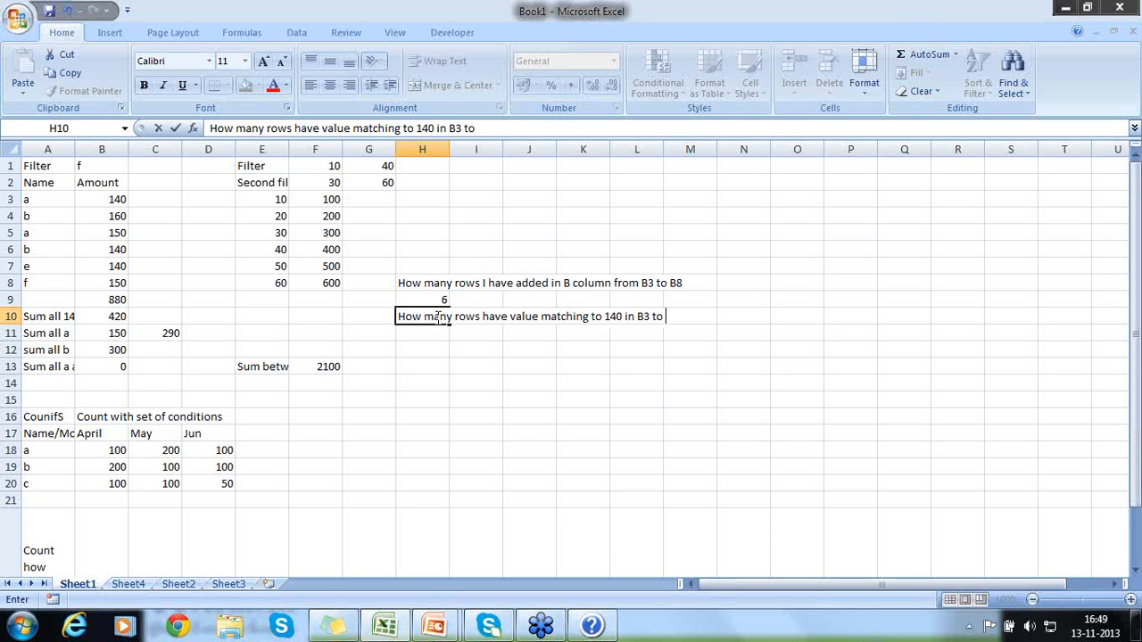
{"action": "type", "text": " b8"}
{"action": "key", "text": "Return"}
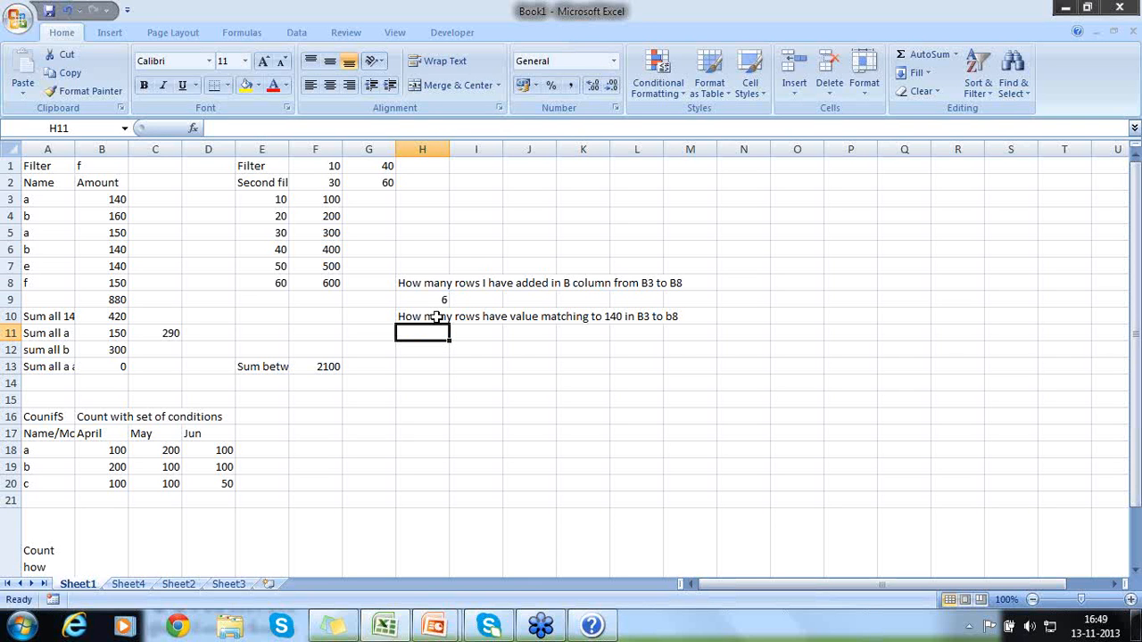
- Count the cells equal to 140 in cell H11 with =COUNTIF(B3:B8,140), and check the formula against the Amount values
{"action": "type", "text": "=count"}
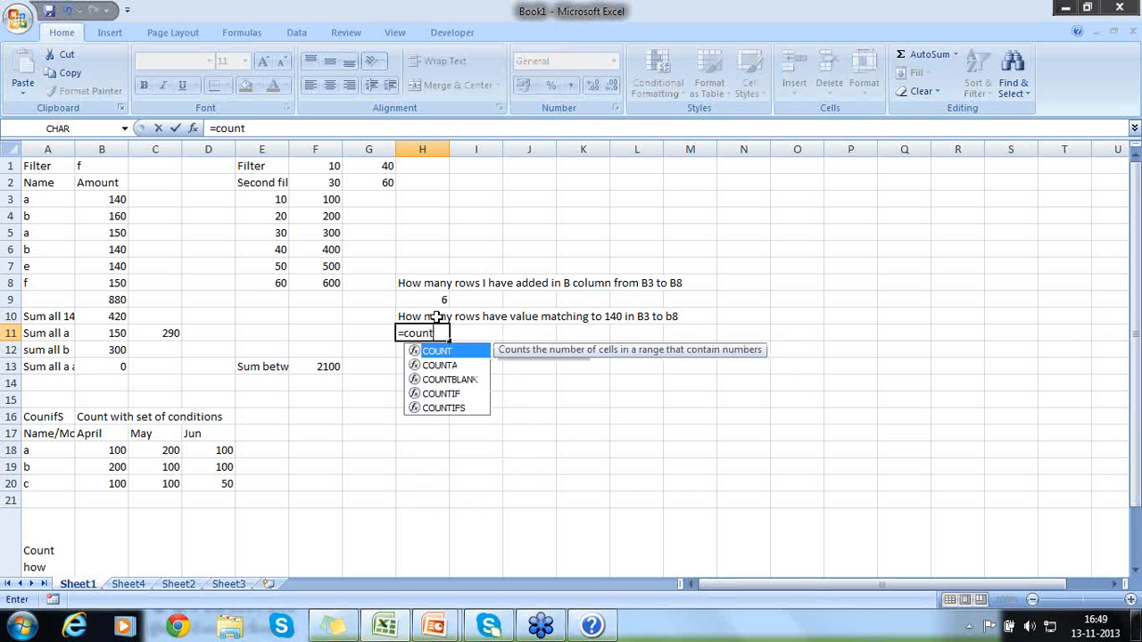
{"action": "type", "text": "if"}
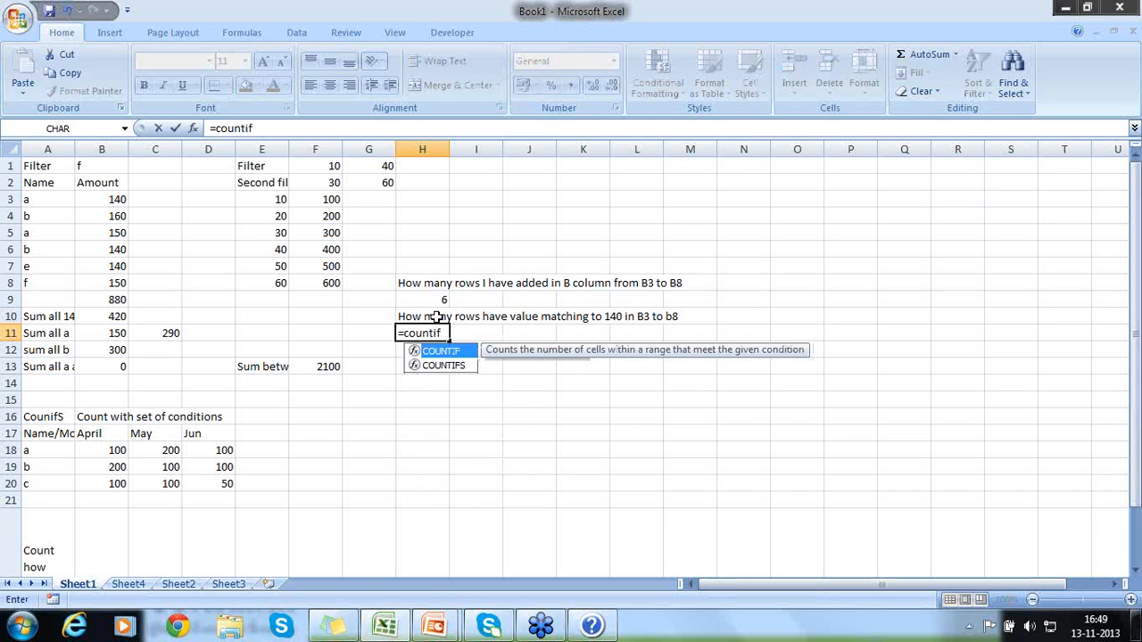
{"action": "type", "text": "("}
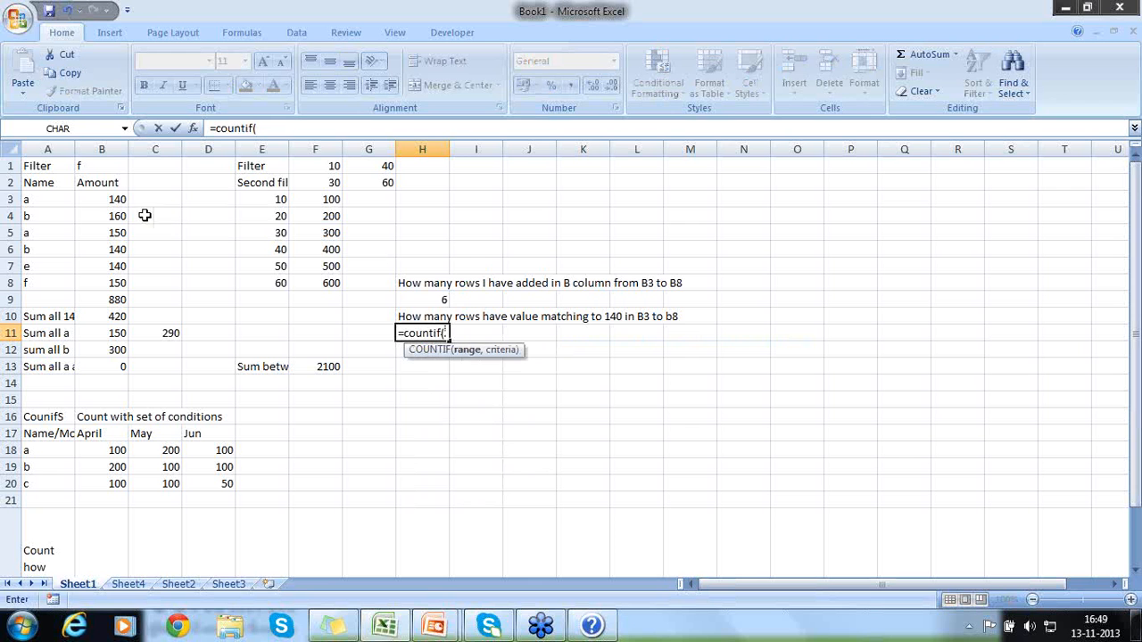
{"action": "left_click_drag", "start_coordinate": [119, 200], "coordinate": [117, 282]}
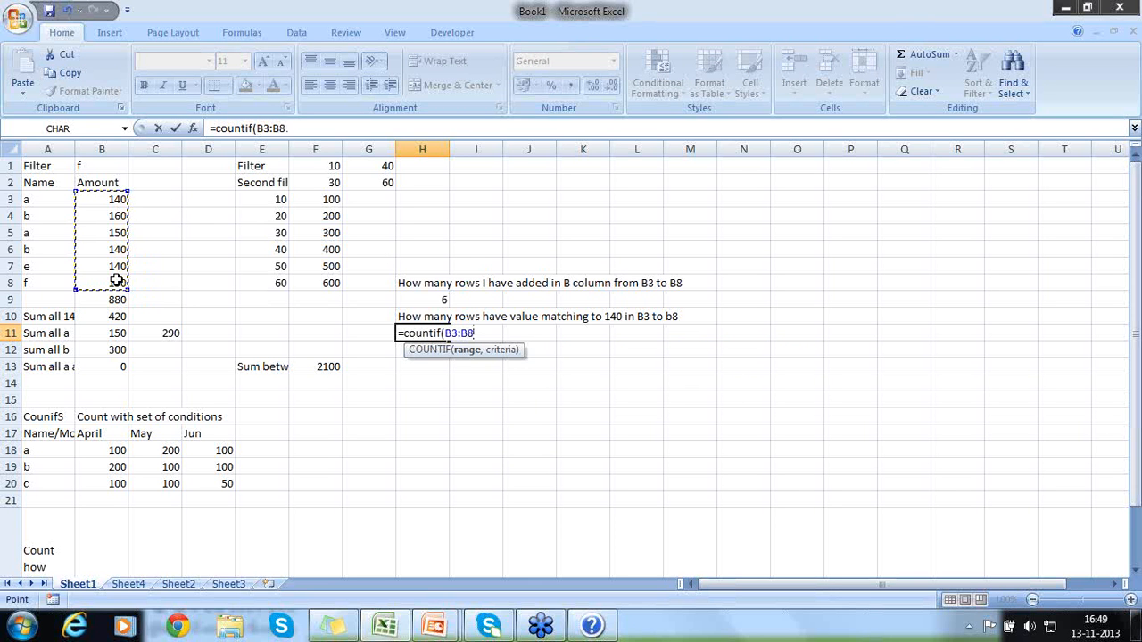
{"action": "type", "text": ",14"}
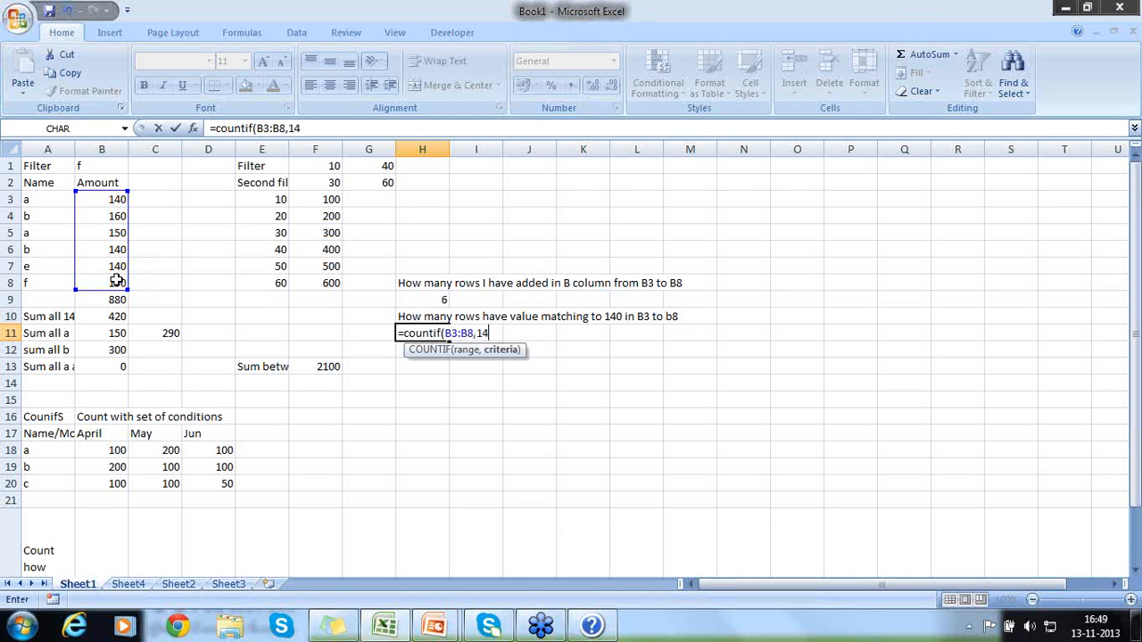
{"action": "type", "text": "0)"}
{"action": "key", "text": "Return"}
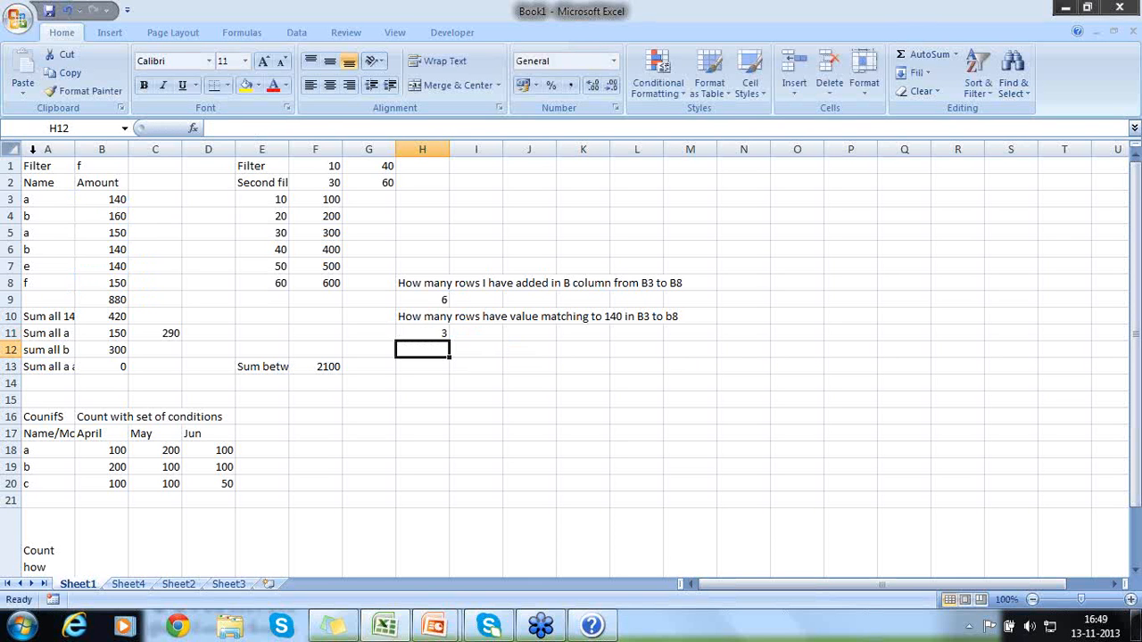
{"action": "left_click_drag", "start_coordinate": [107, 200], "coordinate": [110, 281]}
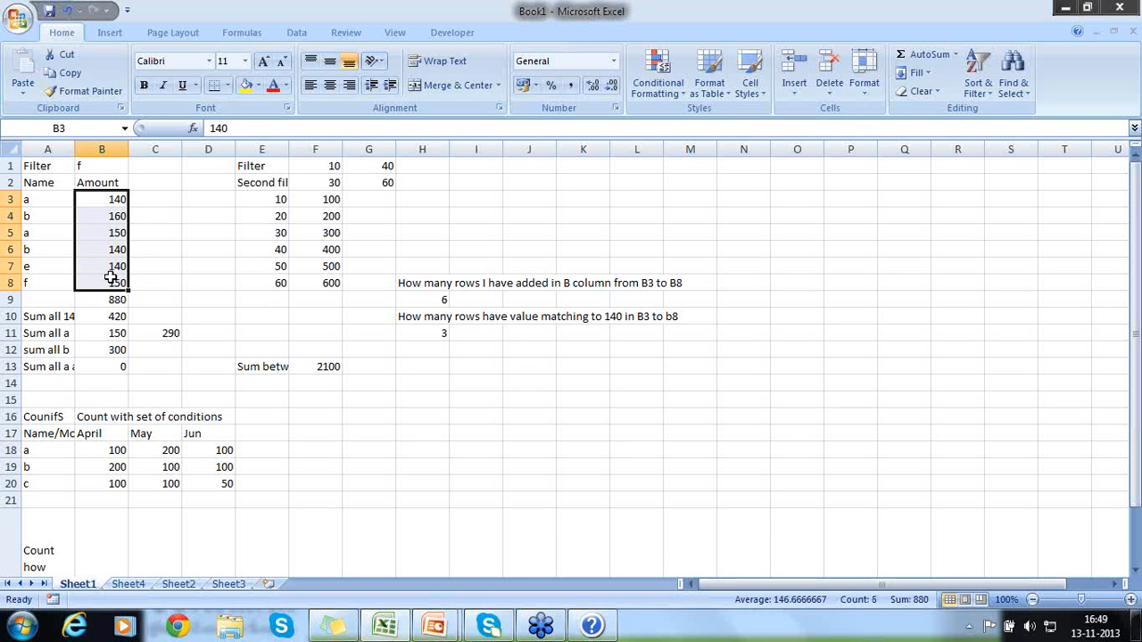
{"action": "left_click", "coordinate": [422, 328]}
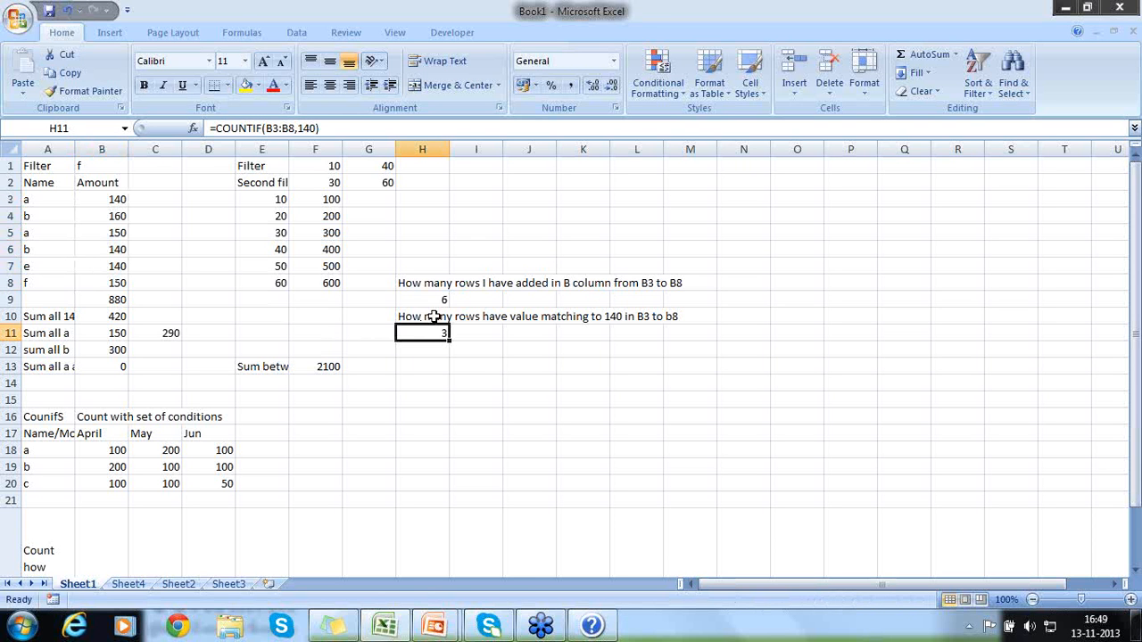
{"action": "left_click", "coordinate": [718, 358]}
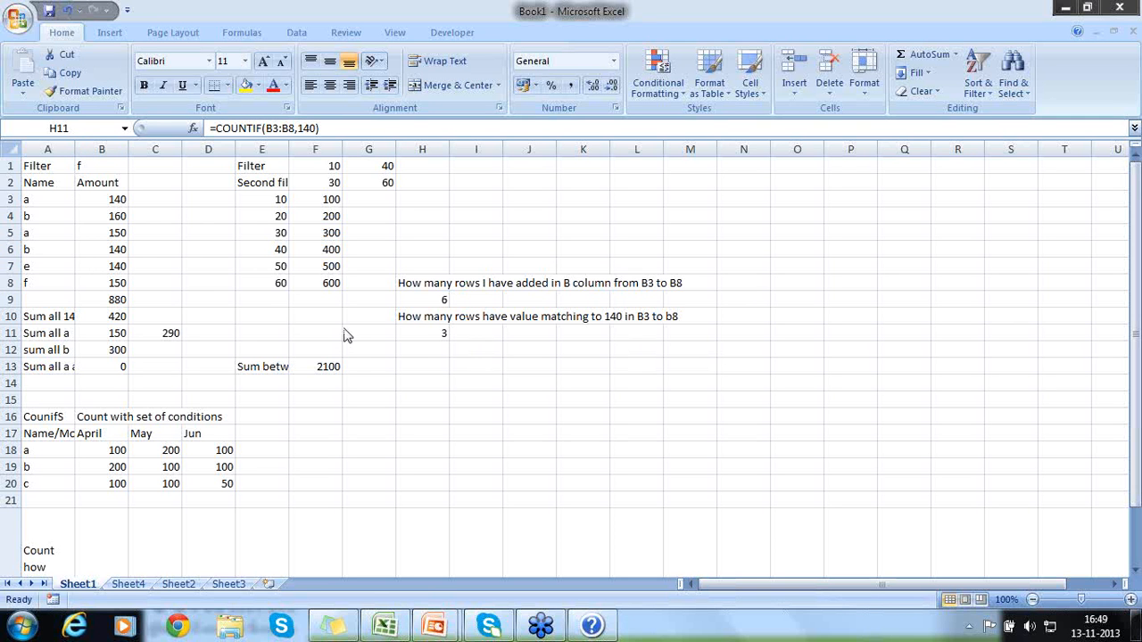
- Enter the label "How many rows have value matching to a in a3 to A8" in cell H12
{"action": "left_click", "coordinate": [430, 348]}
{"action": "left_click", "coordinate": [430, 348]}
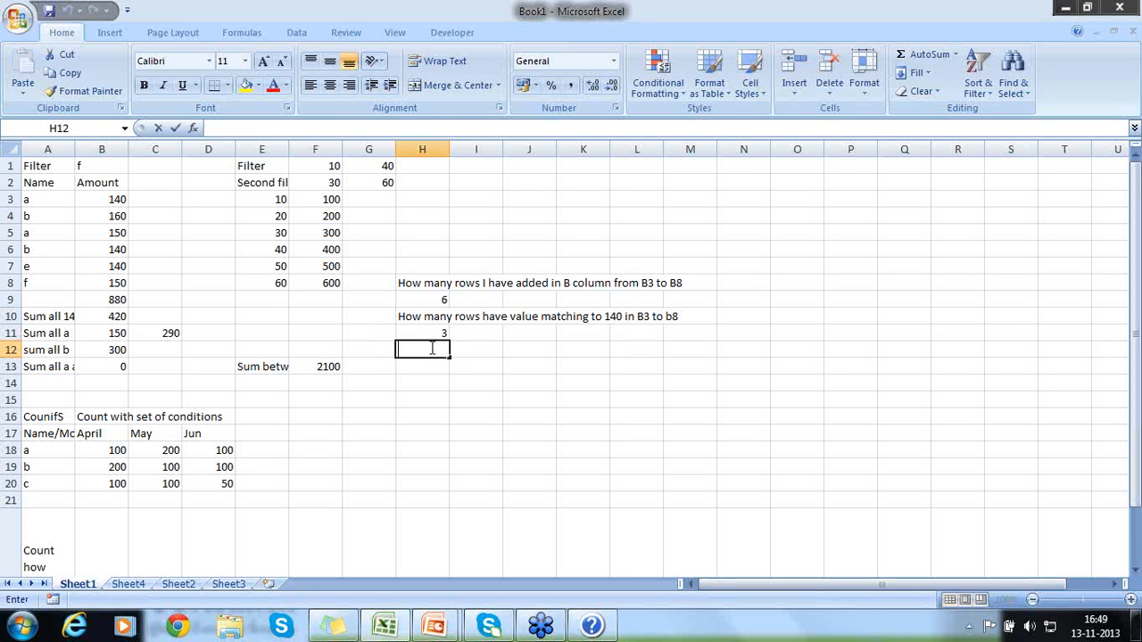
{"action": "type", "text": "How many rows "}
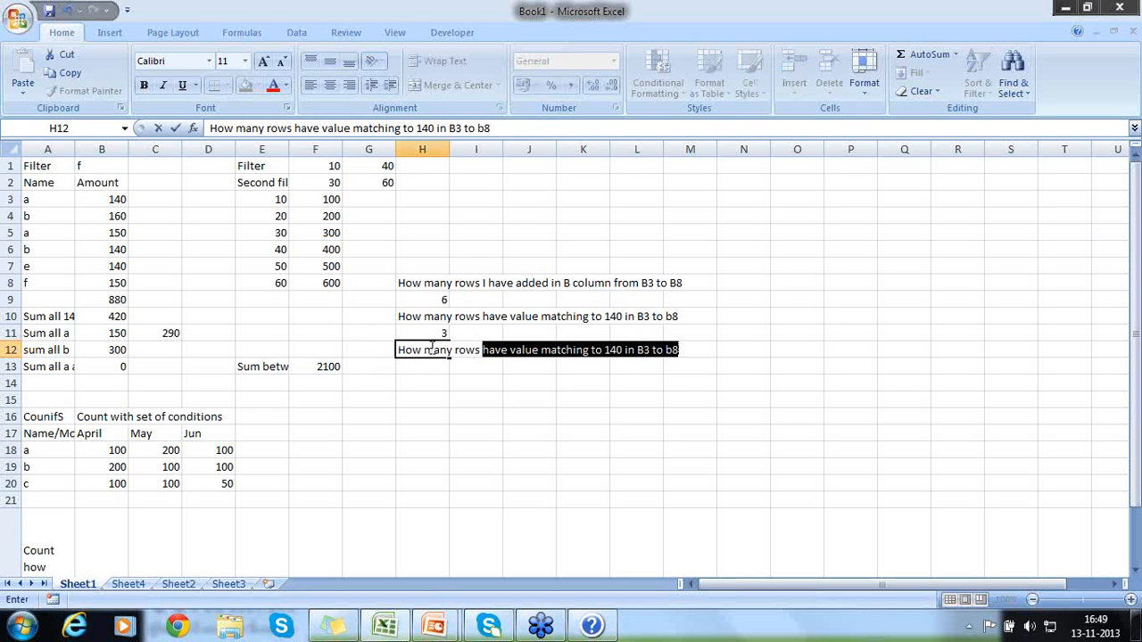
{"action": "type", "text": "have value mat"}
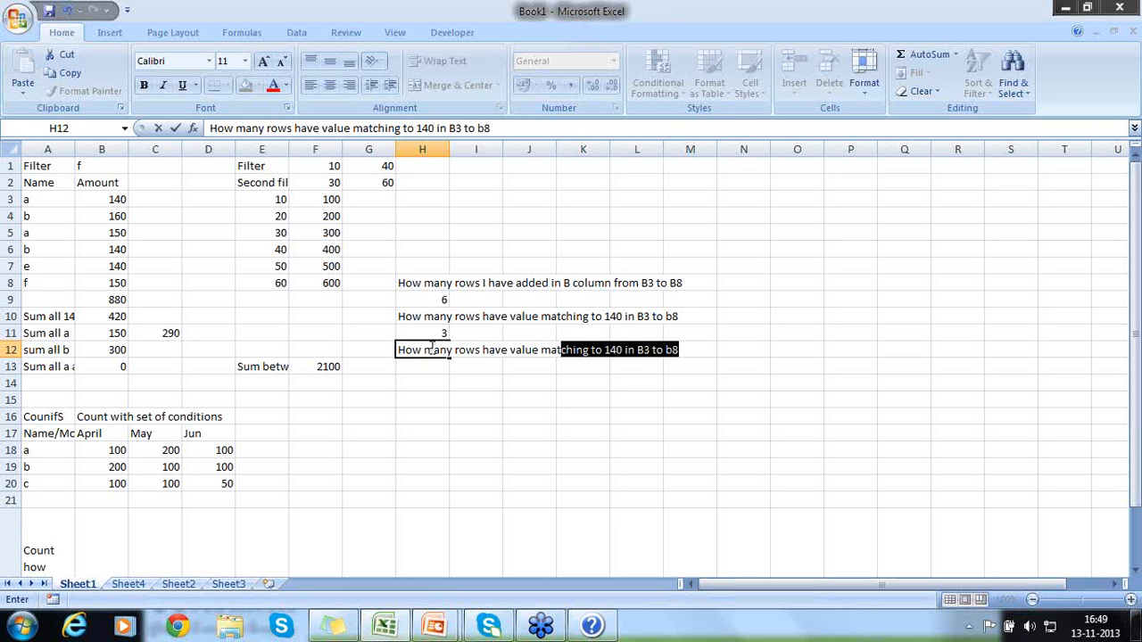
{"action": "type", "text": "ching to "}
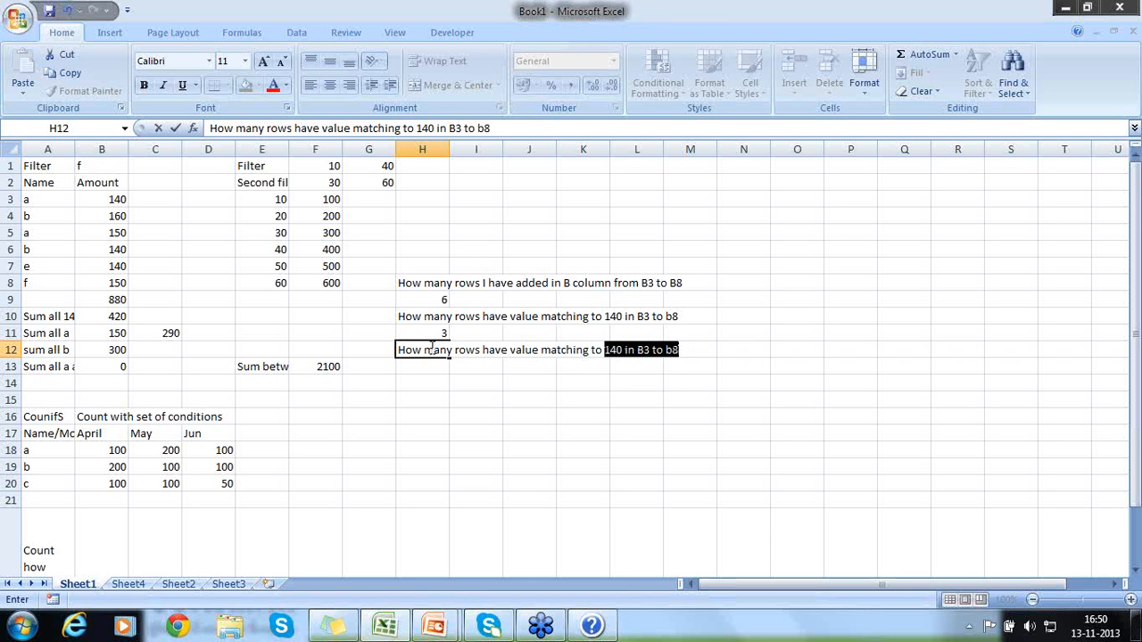
{"action": "type", "text": "a in"}
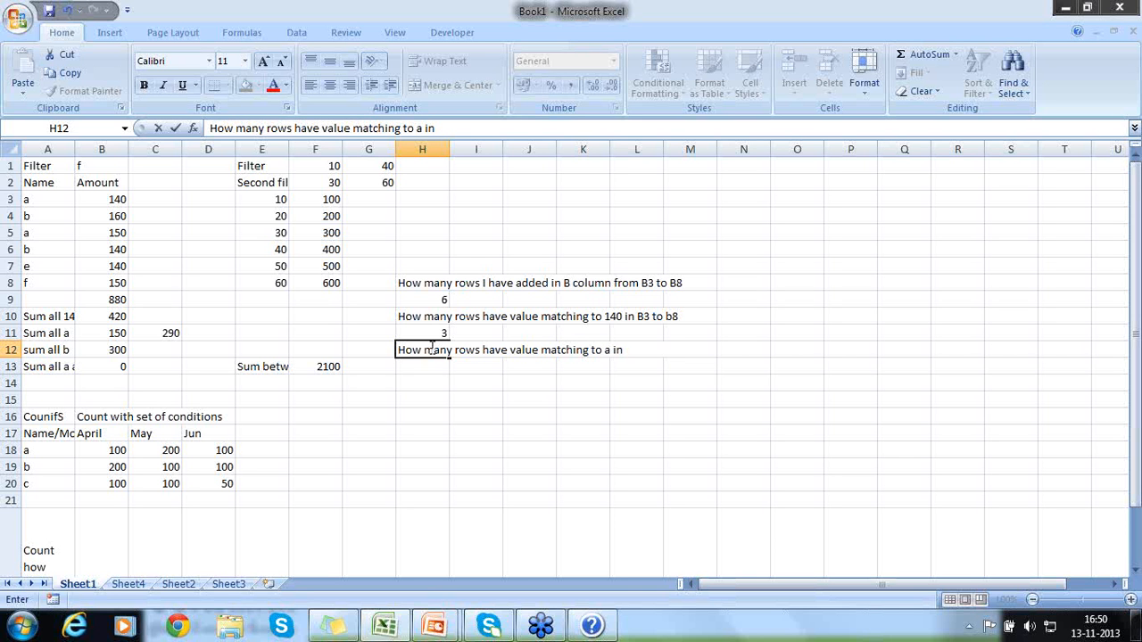
{"action": "type", "text": " a3 to A8"}
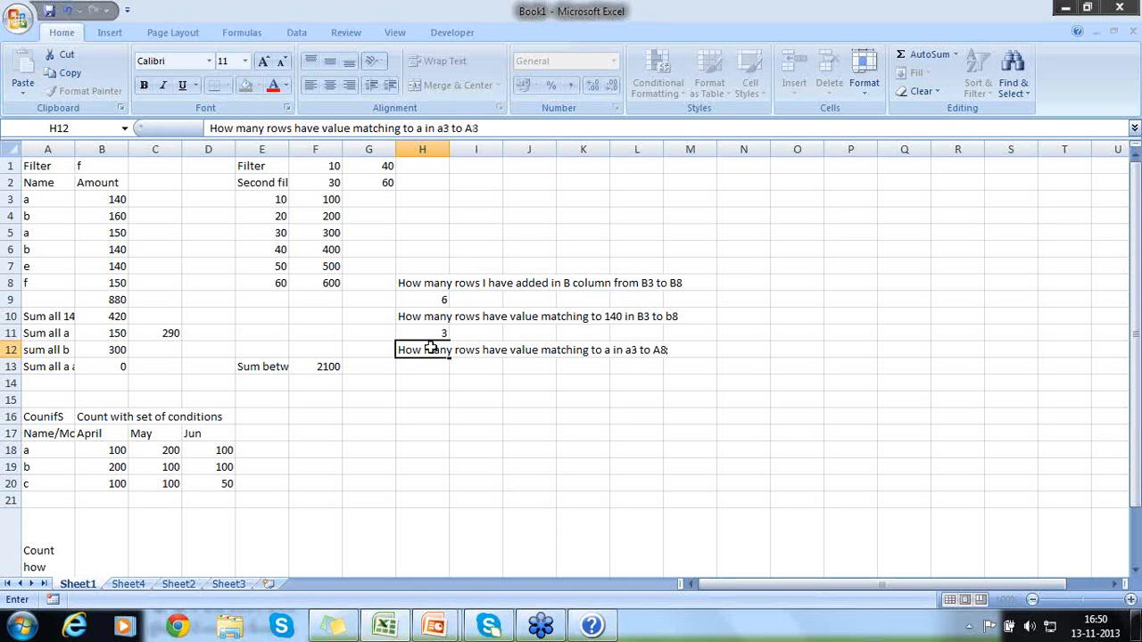
{"action": "key", "text": "Return"}
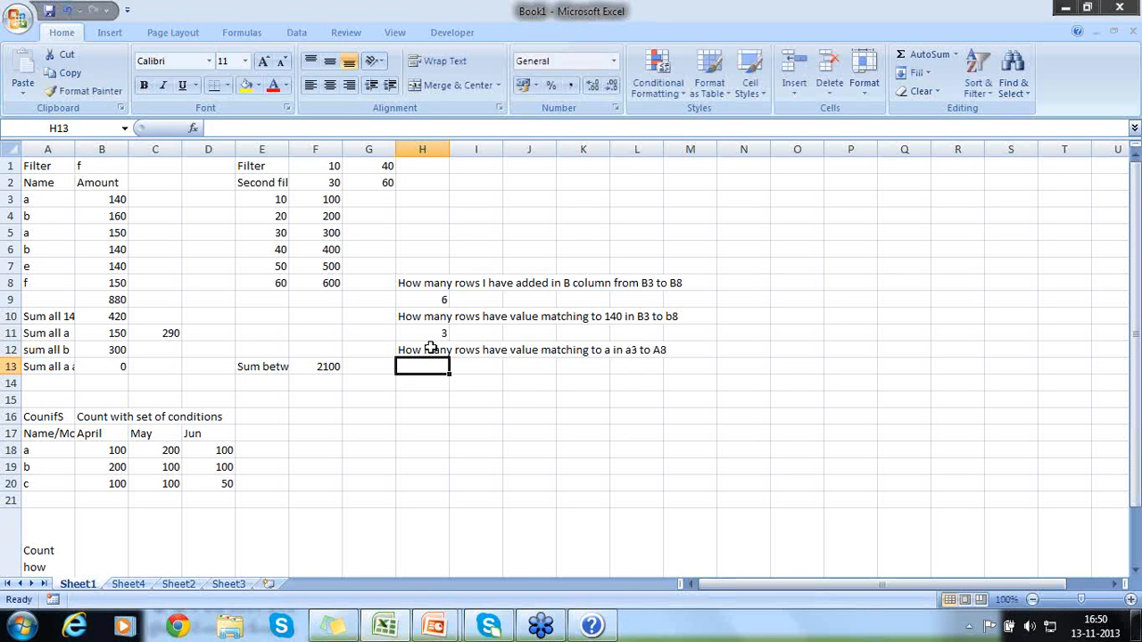
{"action": "type", "text": "count"}
{"action": "key", "text": "BackSpace"}
{"action": "key", "text": "BackSpace"}
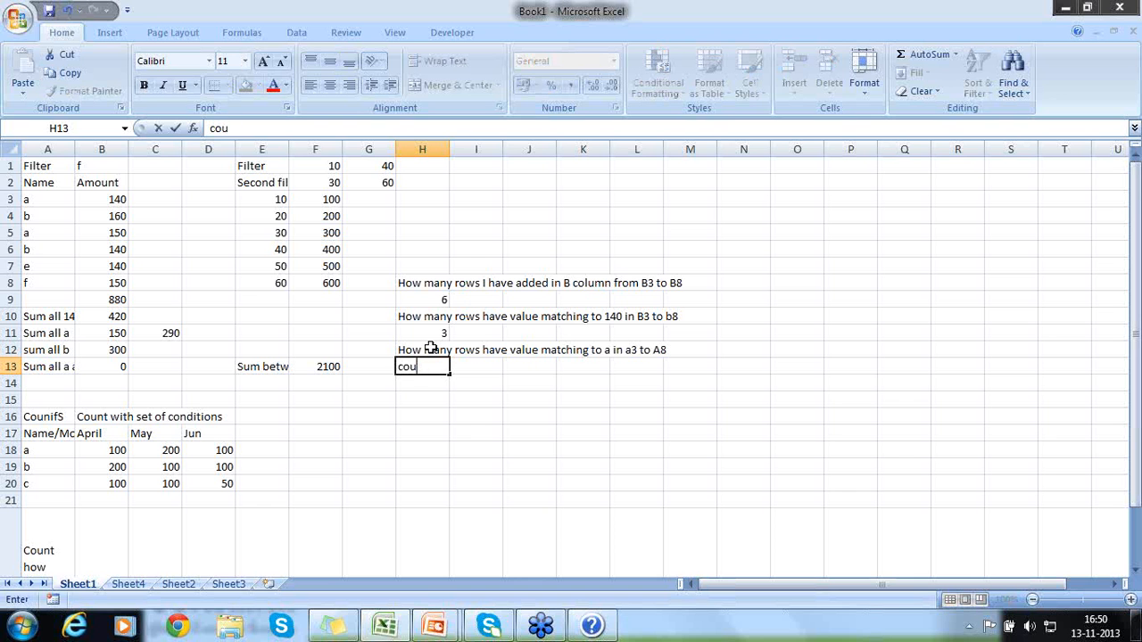
{"action": "key", "text": "BackSpace"}
{"action": "key", "text": "BackSpace"}
{"action": "key", "text": "BackSpace"}
{"action": "type", "text": "=count"}
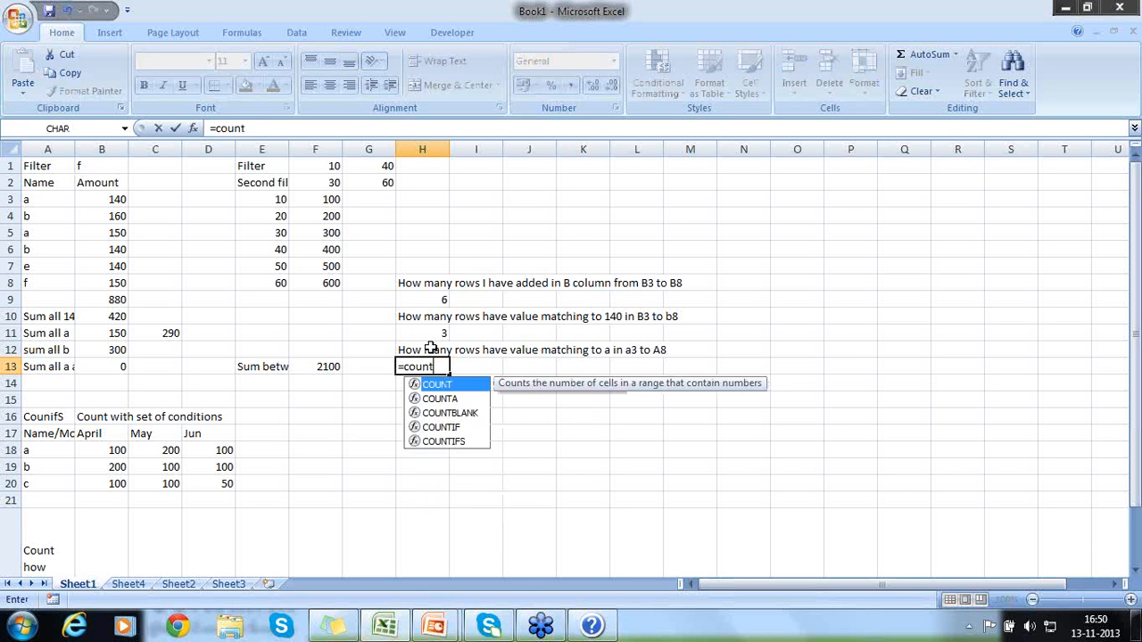
{"action": "type", "text": "ifs"}
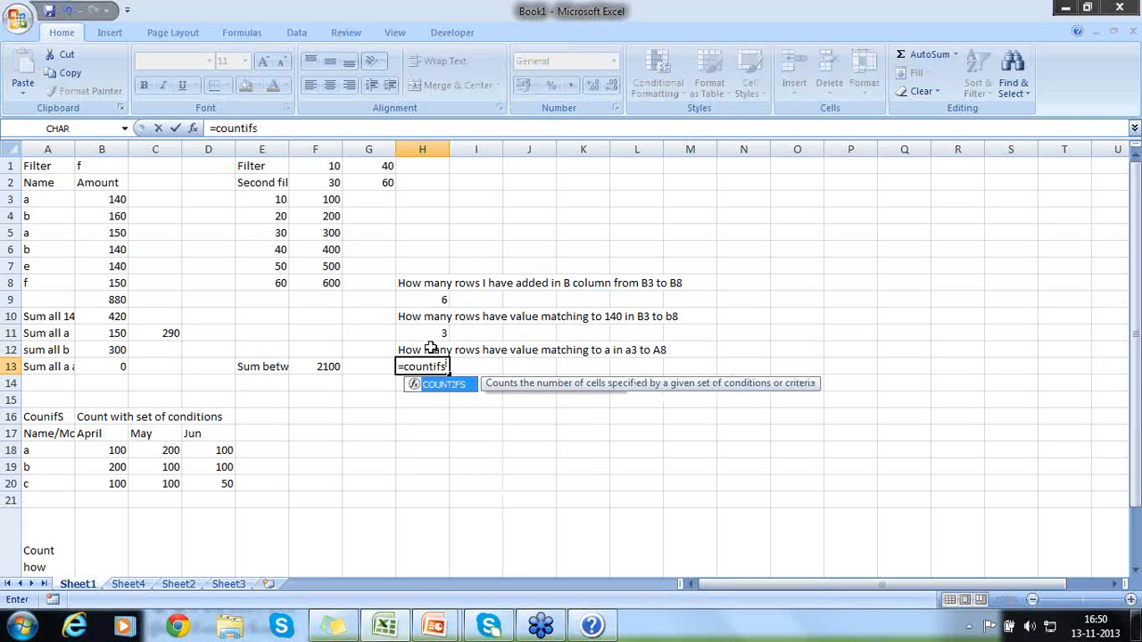
{"action": "type", "text": "("}
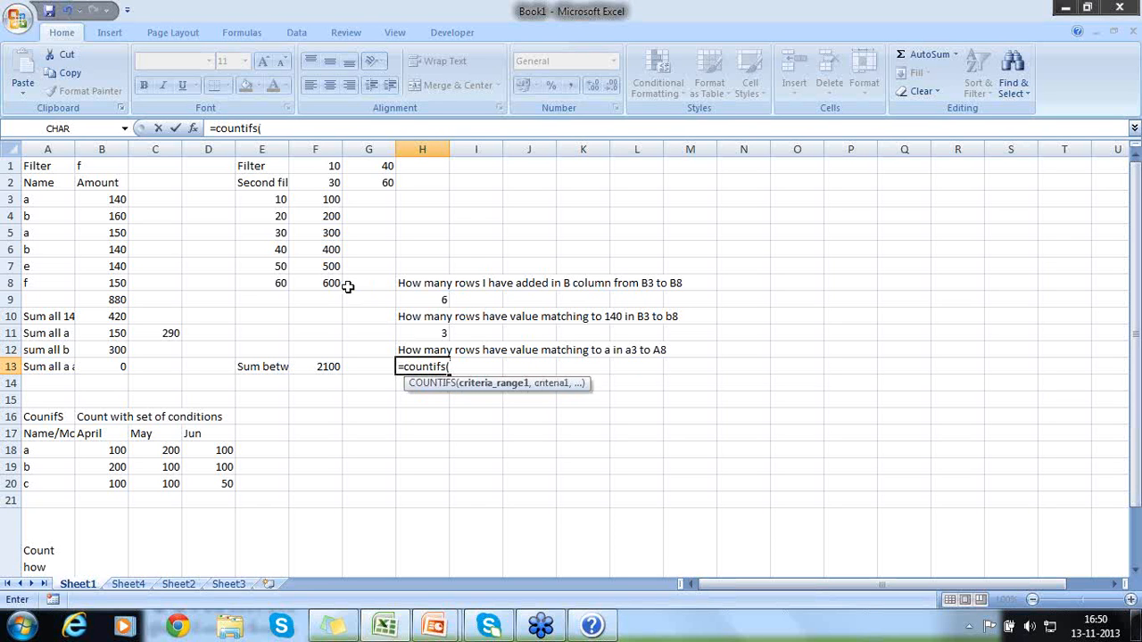
{"action": "key", "text": "Escape"}
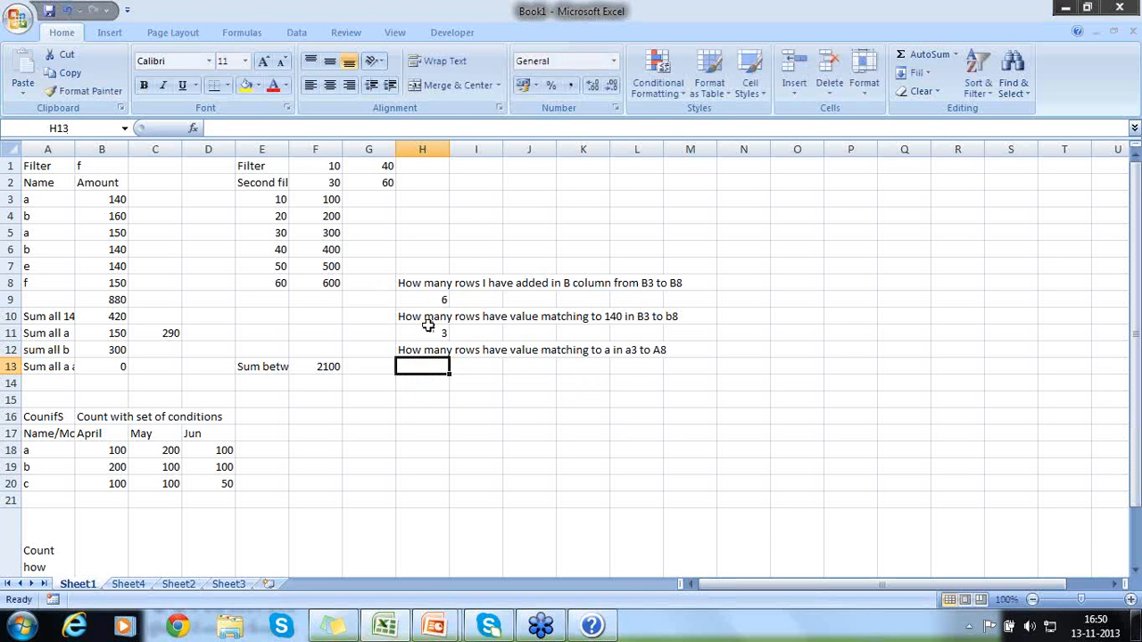
- Change the criterion in the H12 label so it reads "How many rows have value matching to between 140 and 150 in a3 to A8"
{"action": "left_click", "coordinate": [427, 349]}
{"action": "key", "text": "F2"}
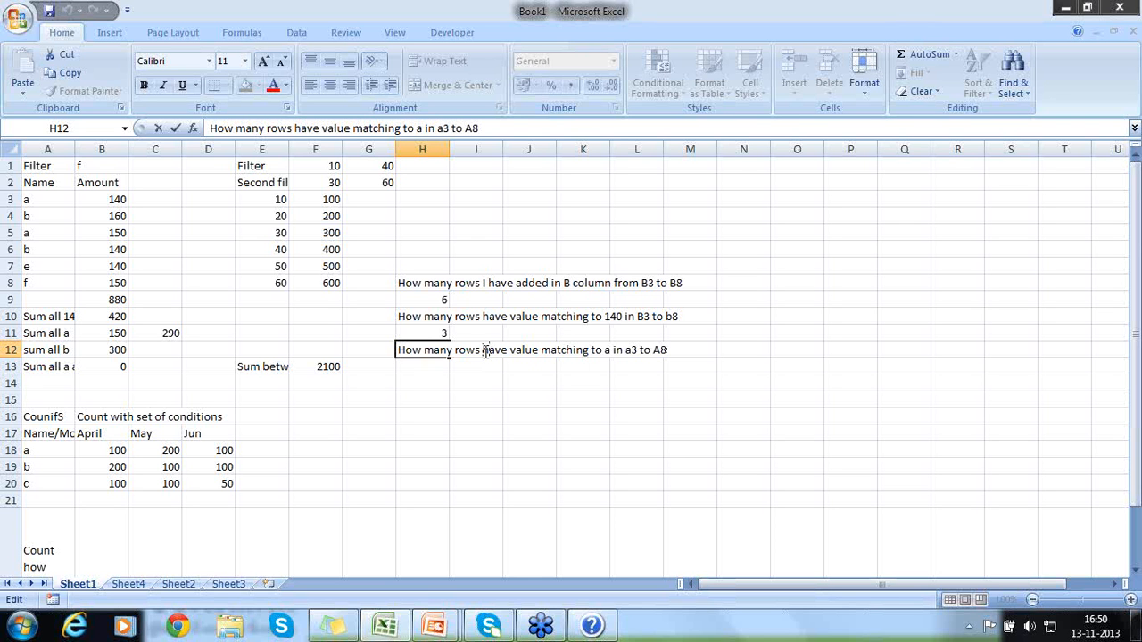
{"action": "key", "text": "Right"}
{"action": "key", "text": "BackSpace"}
{"action": "type", "text": "140 an"}
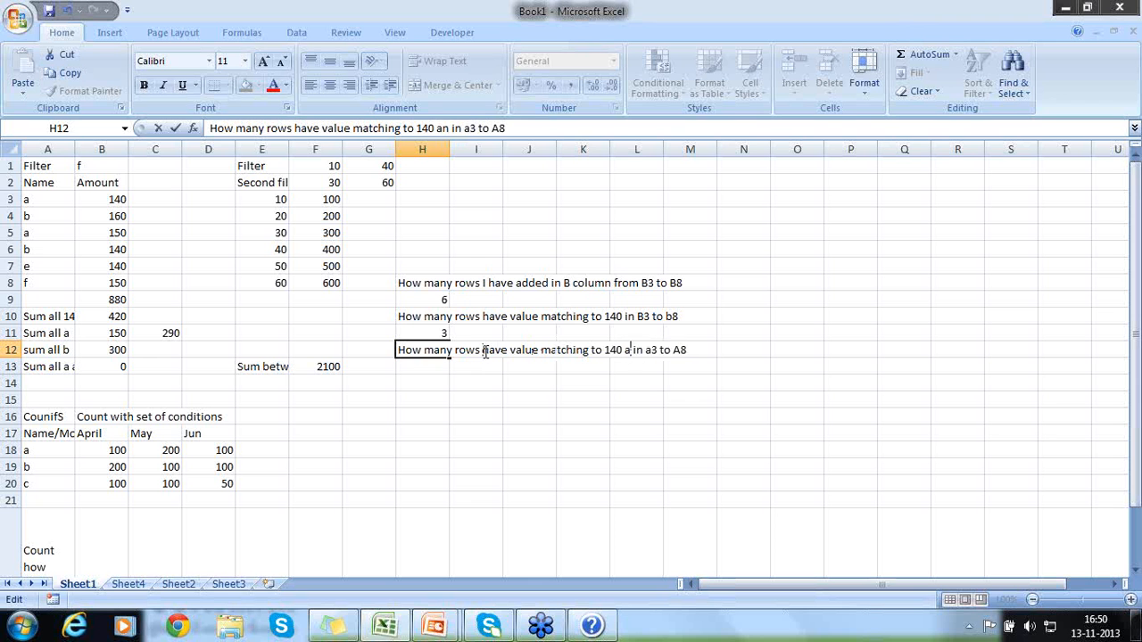
{"action": "key", "text": "BackSpace"}
{"action": "key", "text": "BackSpace"}
{"action": "key", "text": "BackSpace"}
{"action": "key", "text": "BackSpace"}
{"action": "key", "text": "BackSpace"}
{"action": "key", "text": "BackSpace"}
{"action": "type", "text": "bw"}
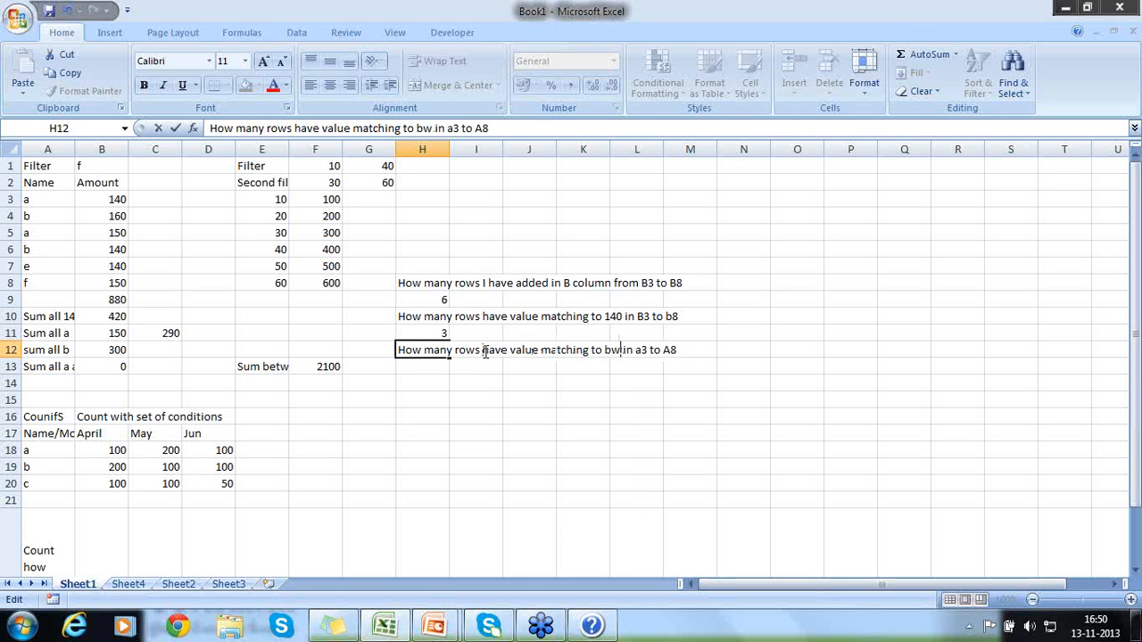
{"action": "key", "text": "BackSpace"}
{"action": "type", "text": "etween "}
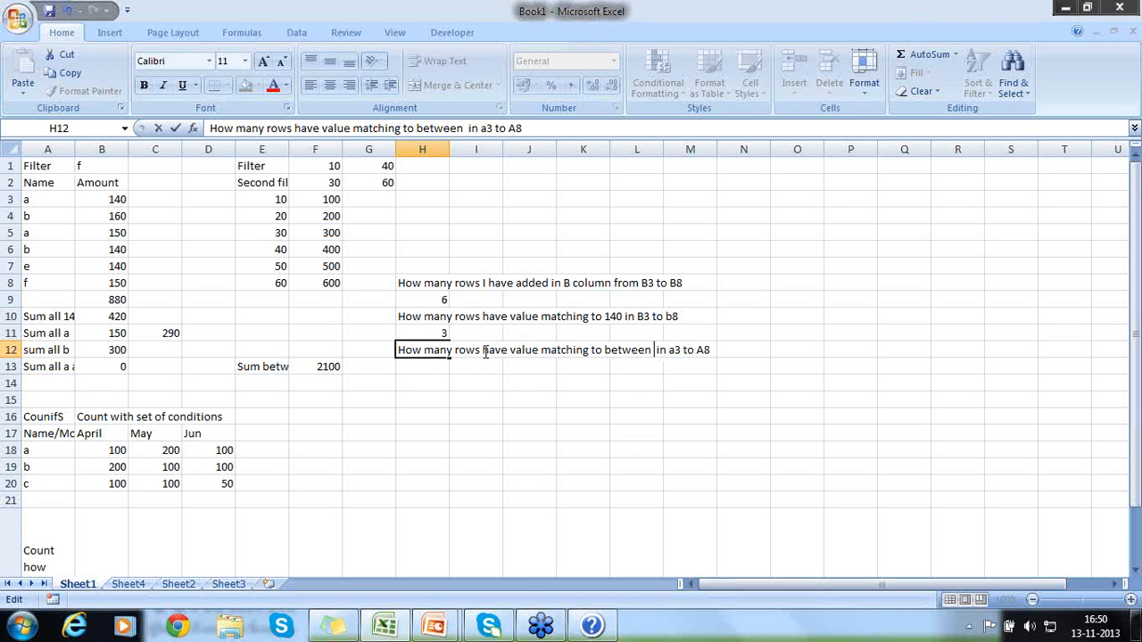
{"action": "type", "text": "140 and"}
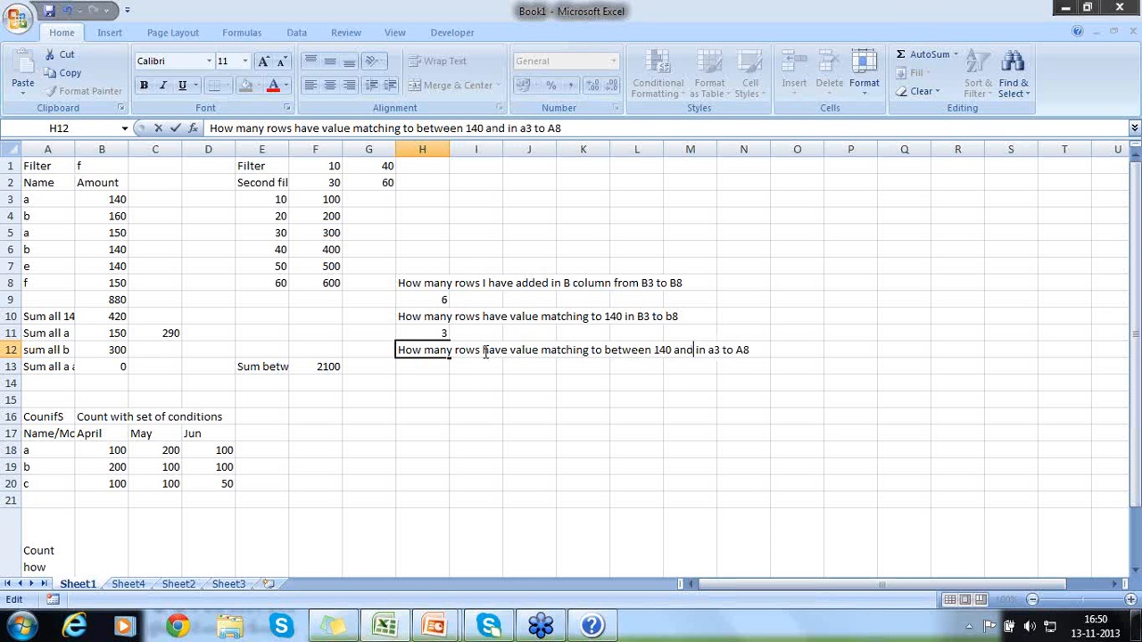
{"action": "type", "text": " 150"}
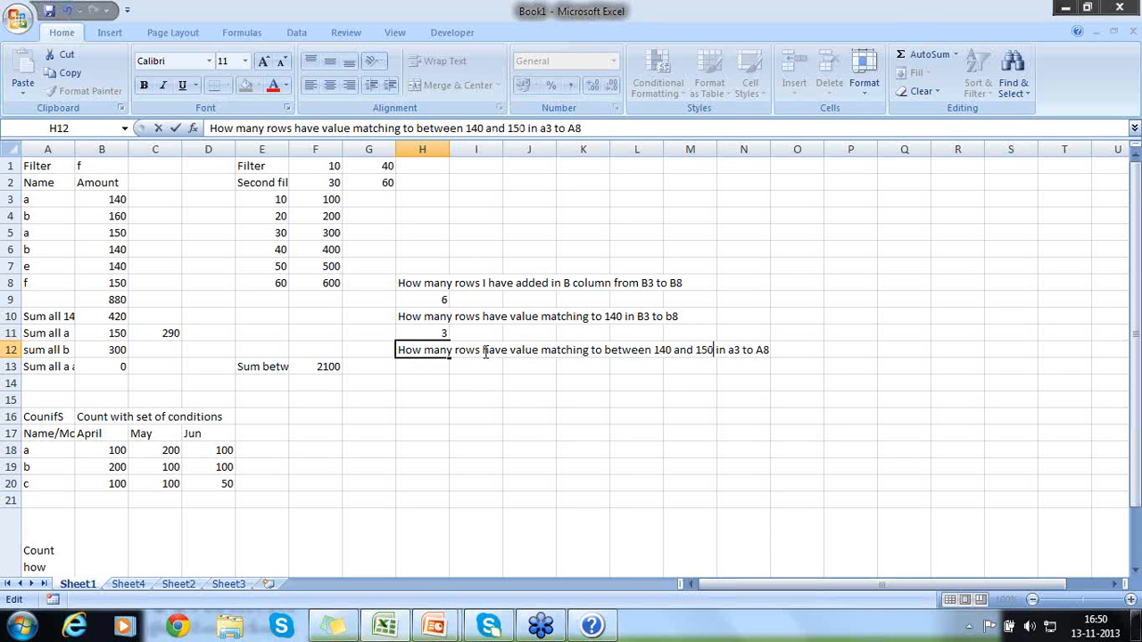
{"action": "key", "text": "Return"}
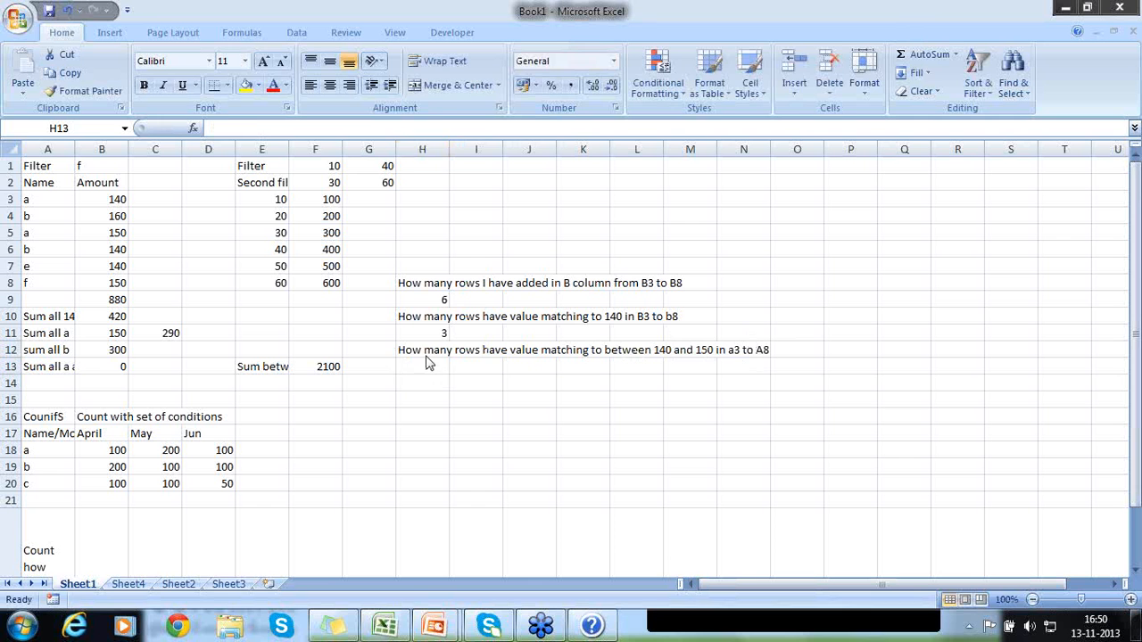
- Correct the range at the end of the H12 label to "b3 to b8"
{"action": "left_click", "coordinate": [424, 349]}
{"action": "key", "text": "F2"}
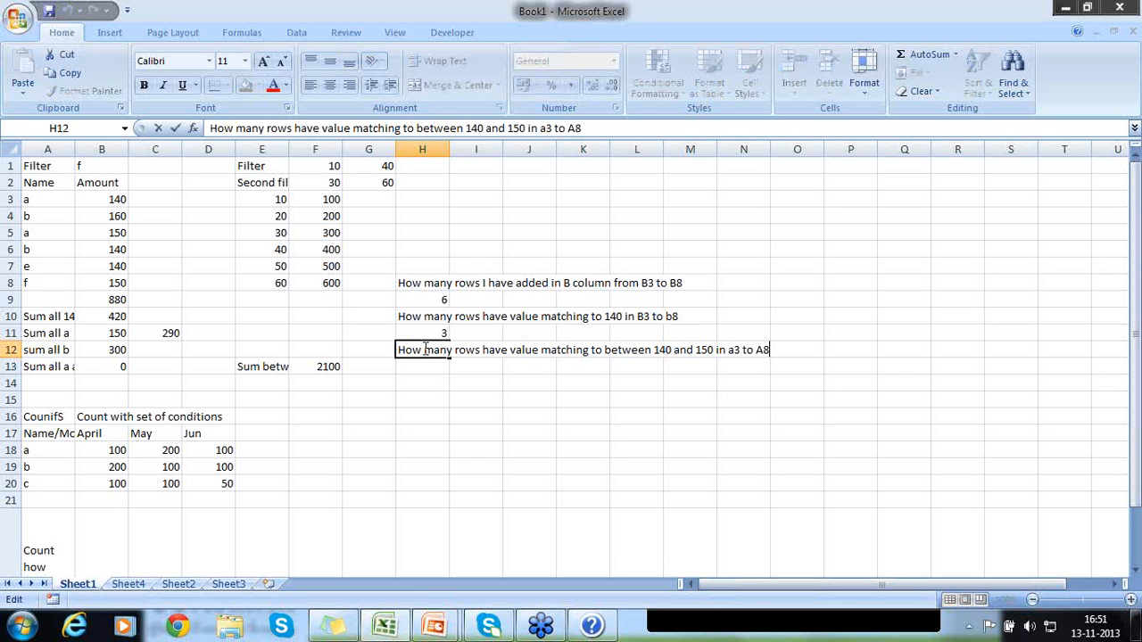
{"action": "key", "text": "BackSpace"}
{"action": "key", "text": "BackSpace"}
{"action": "key", "text": "BackSpace"}
{"action": "key", "text": "BackSpace"}
{"action": "key", "text": "BackSpace"}
{"action": "key", "text": "BackSpace"}
{"action": "key", "text": "BackSpace"}
{"action": "key", "text": "BackSpace"}
{"action": "type", "text": "b3 to b8"}
{"action": "key", "text": "Return"}
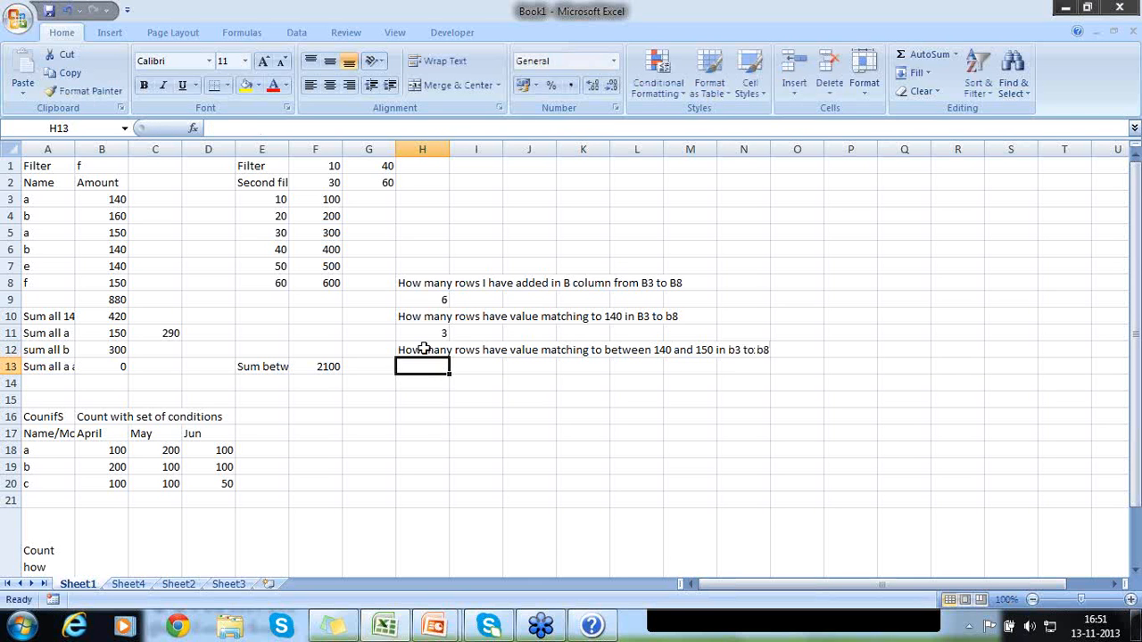
- Count the amounts from 140 to 150 in cell H13 with the formula =COUNTIFS(B3:B8,">=140",B3:B8,"<=150")
{"action": "type", "text": "=coun"}
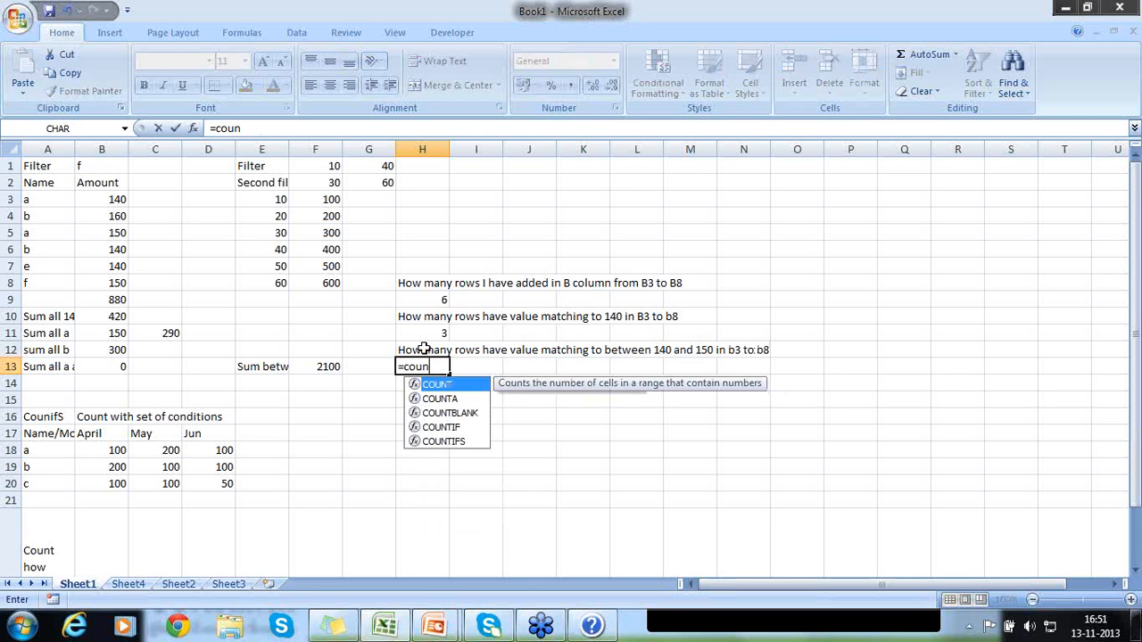
{"action": "key", "text": "BackSpace"}
{"action": "type", "text": "ntifs"}
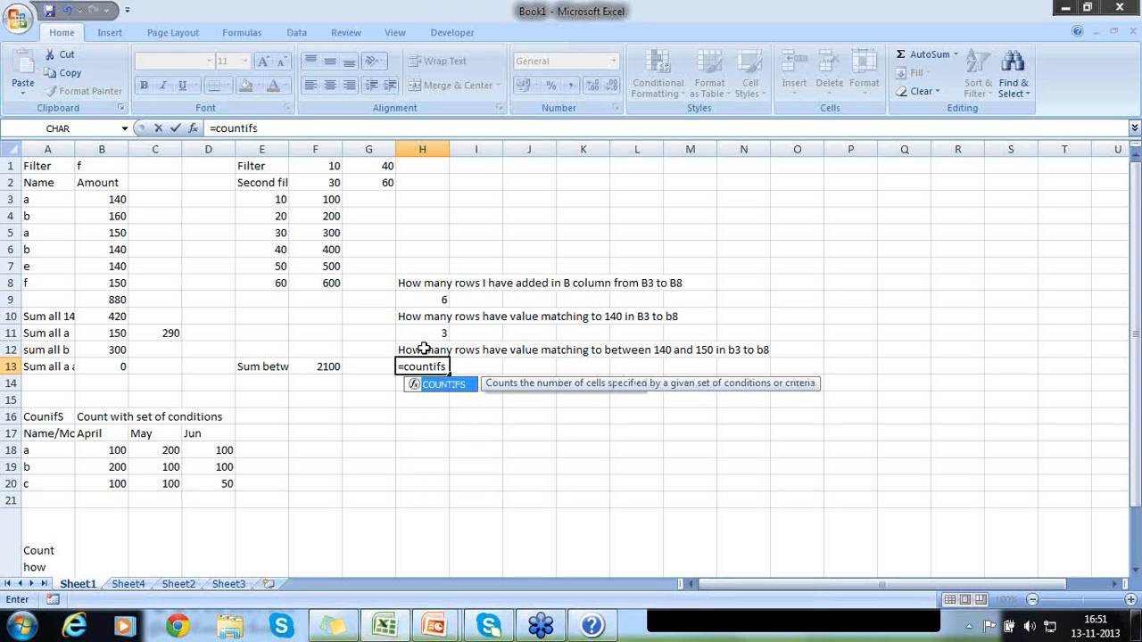
{"action": "type", "text": "("}
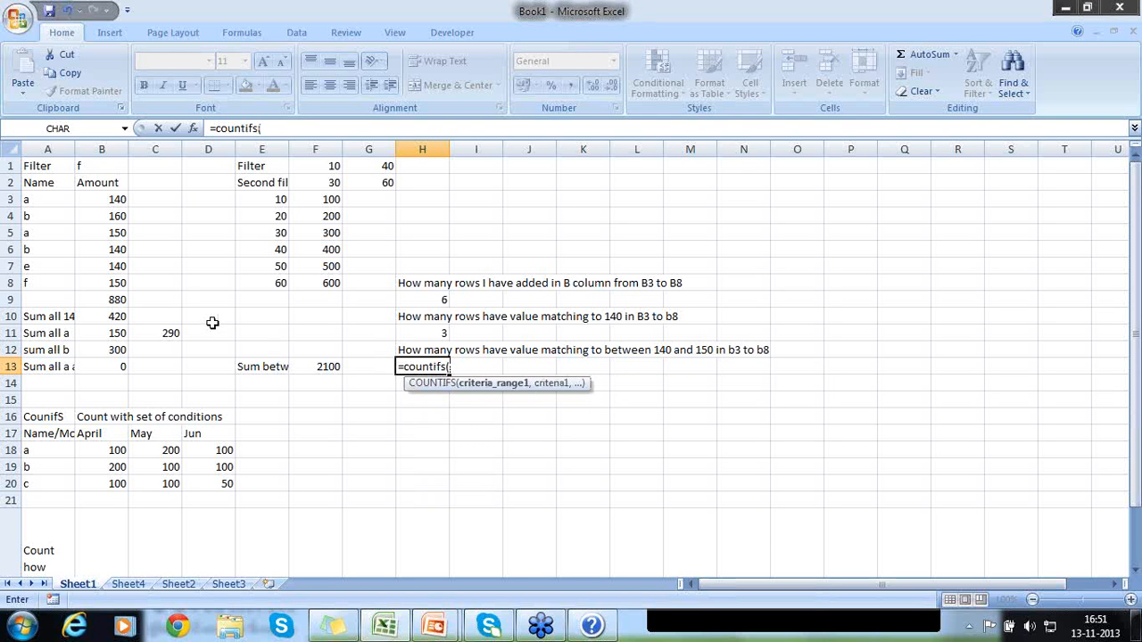
{"action": "left_click_drag", "start_coordinate": [118, 197], "coordinate": [116, 281]}
{"action": "type", "text": ","}
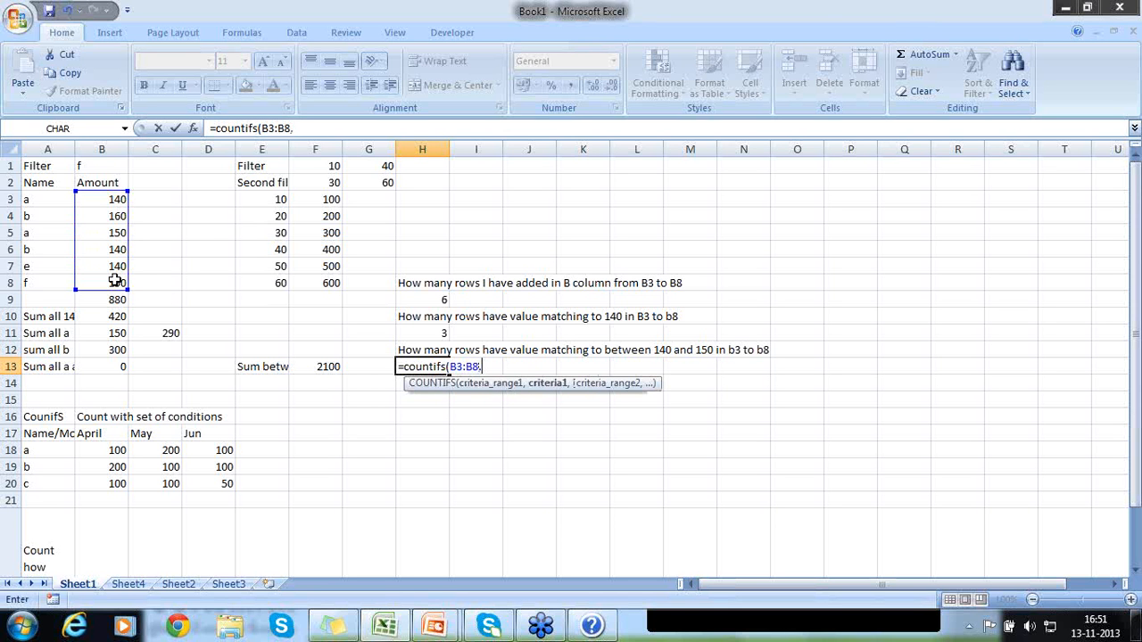
{"action": "type", "text": "\">=140\","}
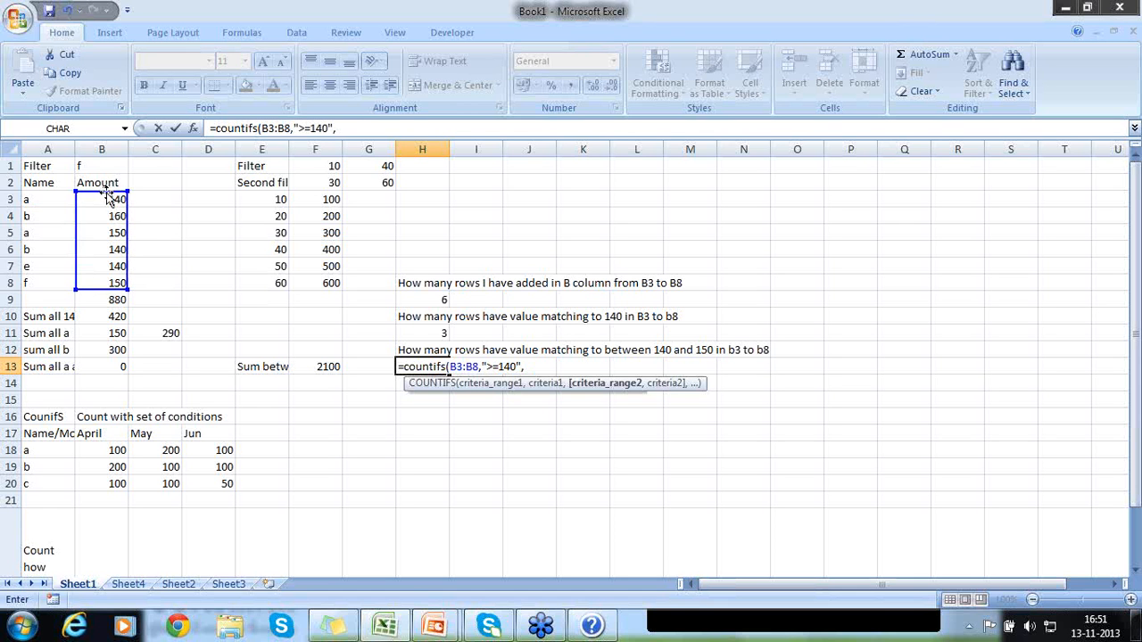
{"action": "left_click_drag", "start_coordinate": [105, 197], "coordinate": [105, 282]}
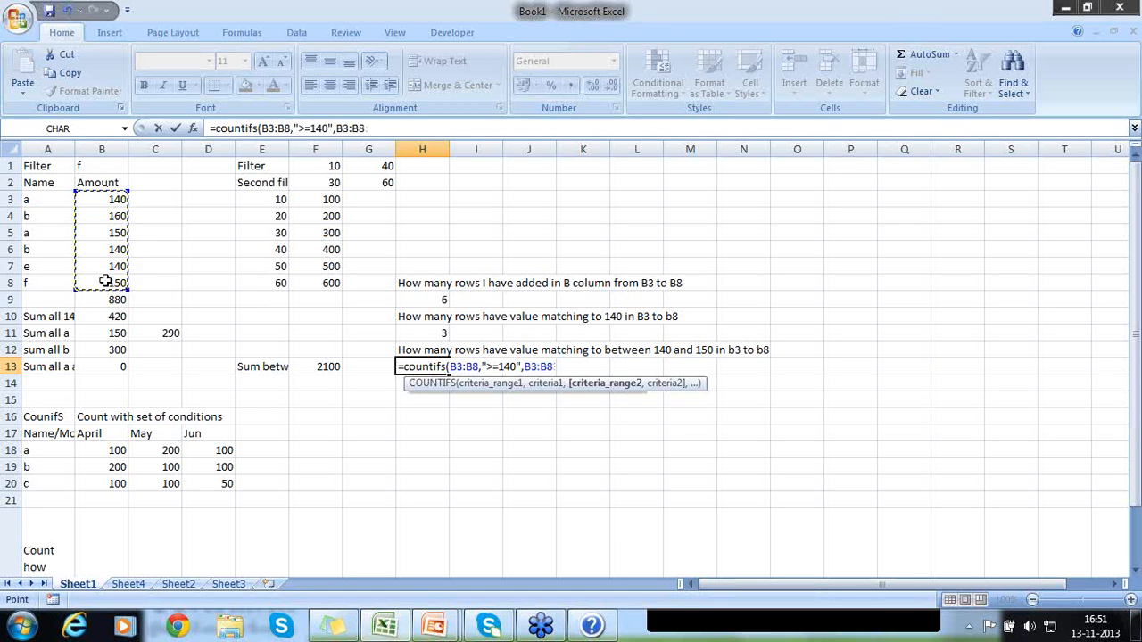
{"action": "type", "text": ","}
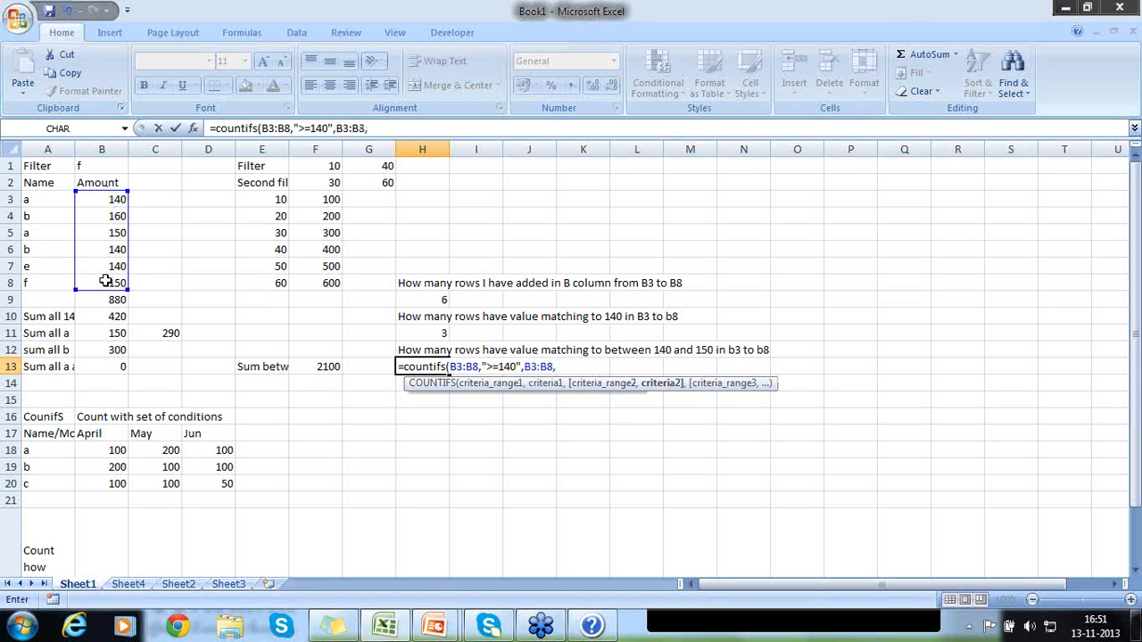
{"action": "type", "text": "\"<=16"}
{"action": "key", "text": "BackSpace"}
{"action": "key", "text": "BackSpace"}
{"action": "type", "text": "150\")"}
{"action": "key", "text": "Return"}
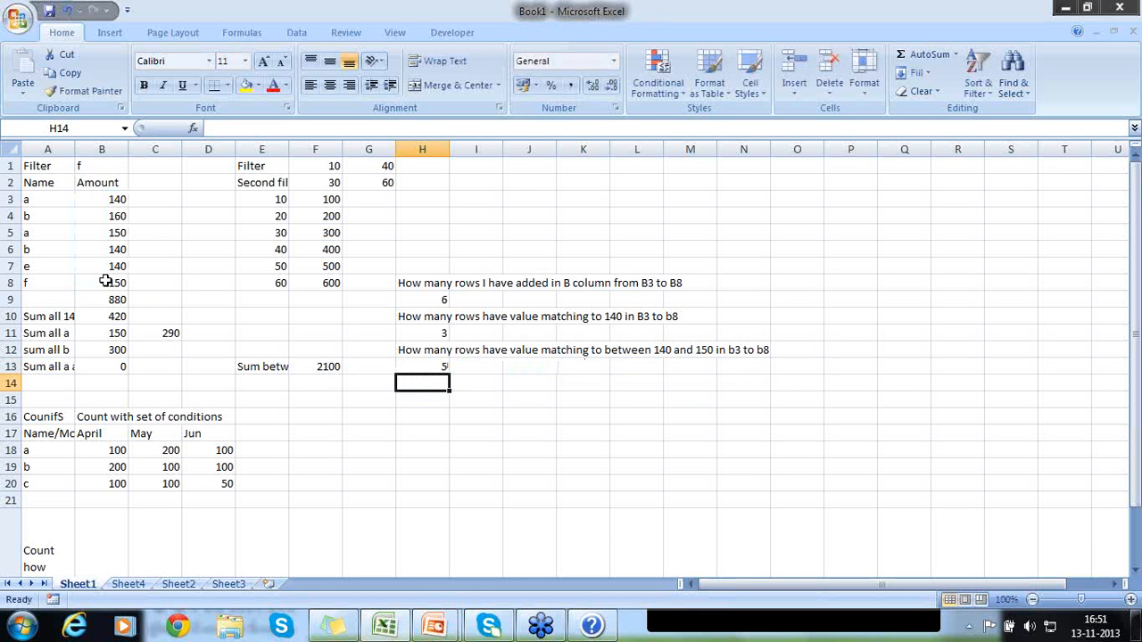
- Check the COUNTIFS criteria in H13 against the amount in B4, and compare the formula with the COUNTIF formula in H11
{"action": "left_click", "coordinate": [121, 221]}
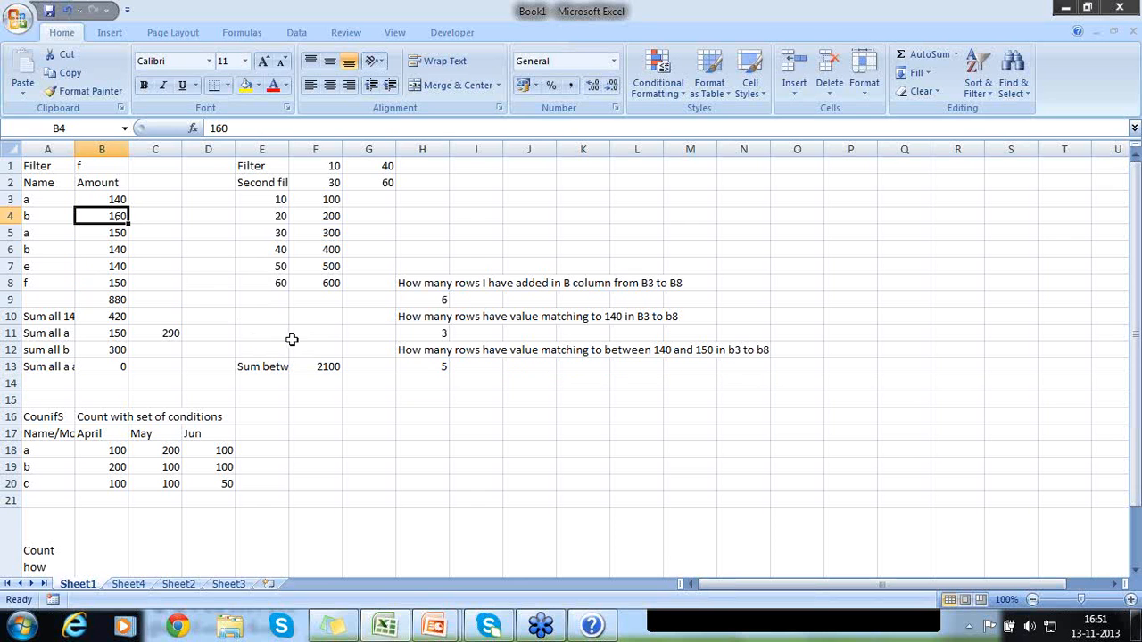
{"action": "left_click", "coordinate": [419, 366]}
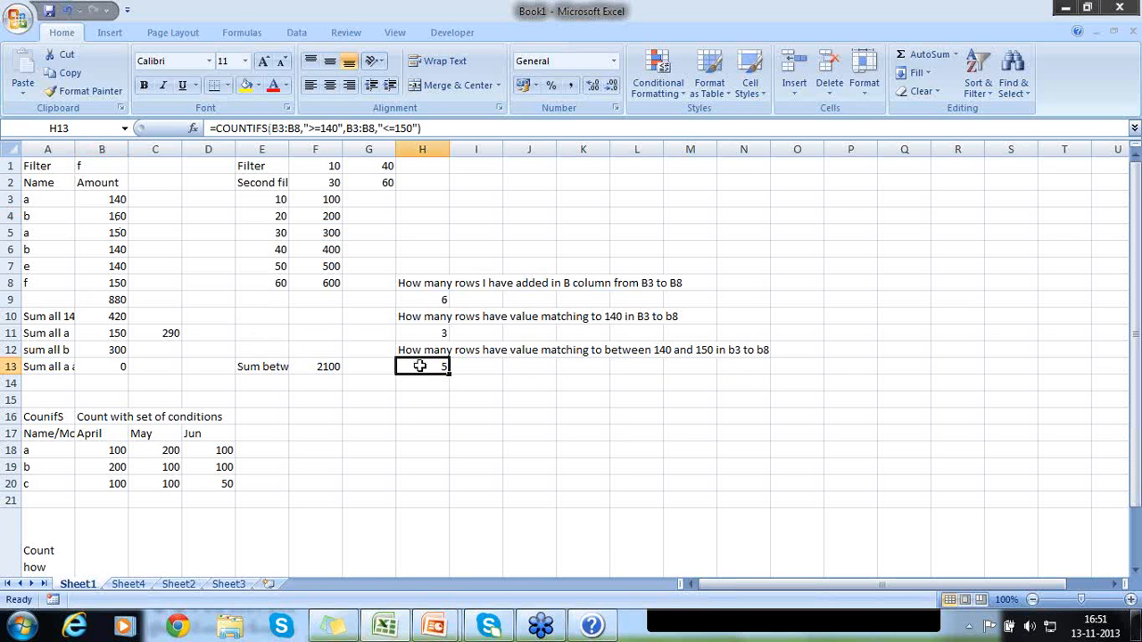
{"action": "left_click", "coordinate": [439, 333]}
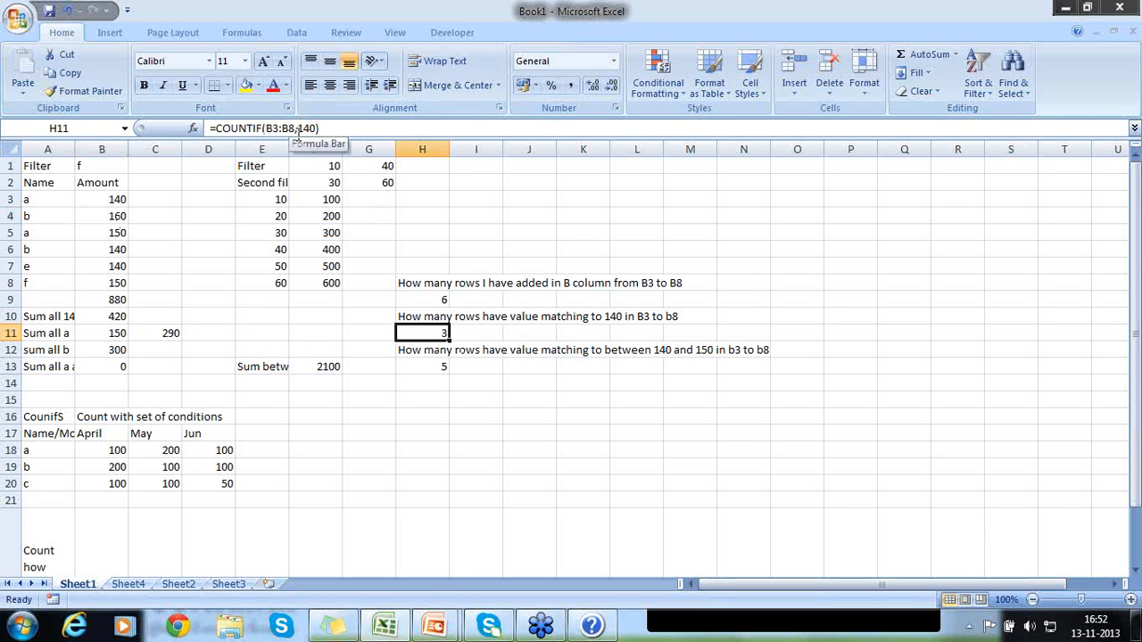
{"action": "left_click", "coordinate": [433, 364]}
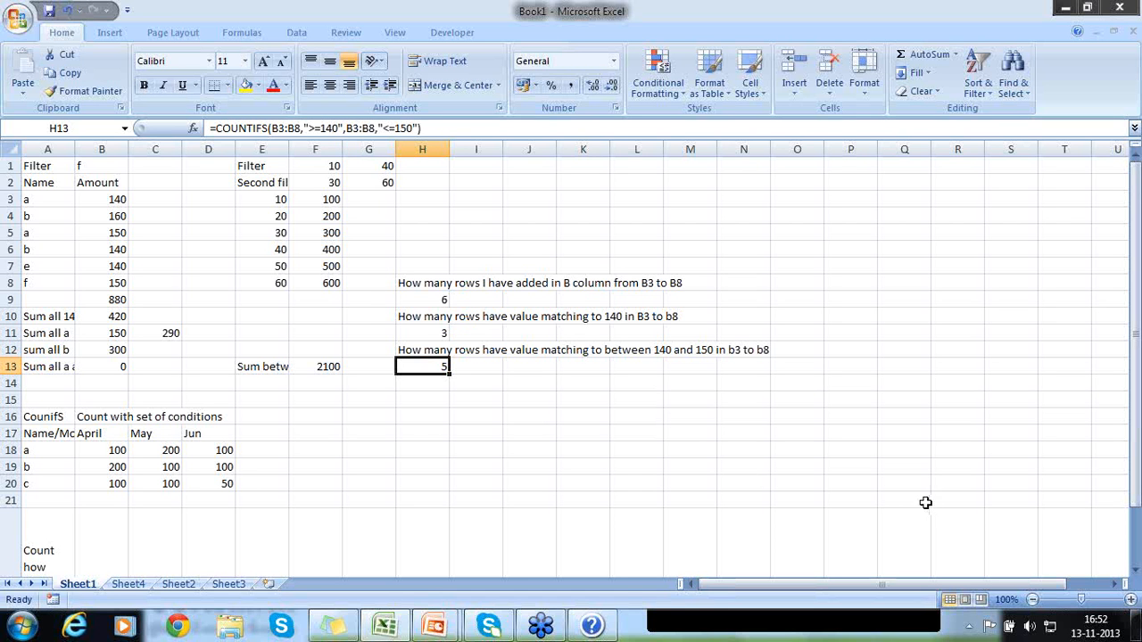
{"action": "left_click", "coordinate": [896, 491]}
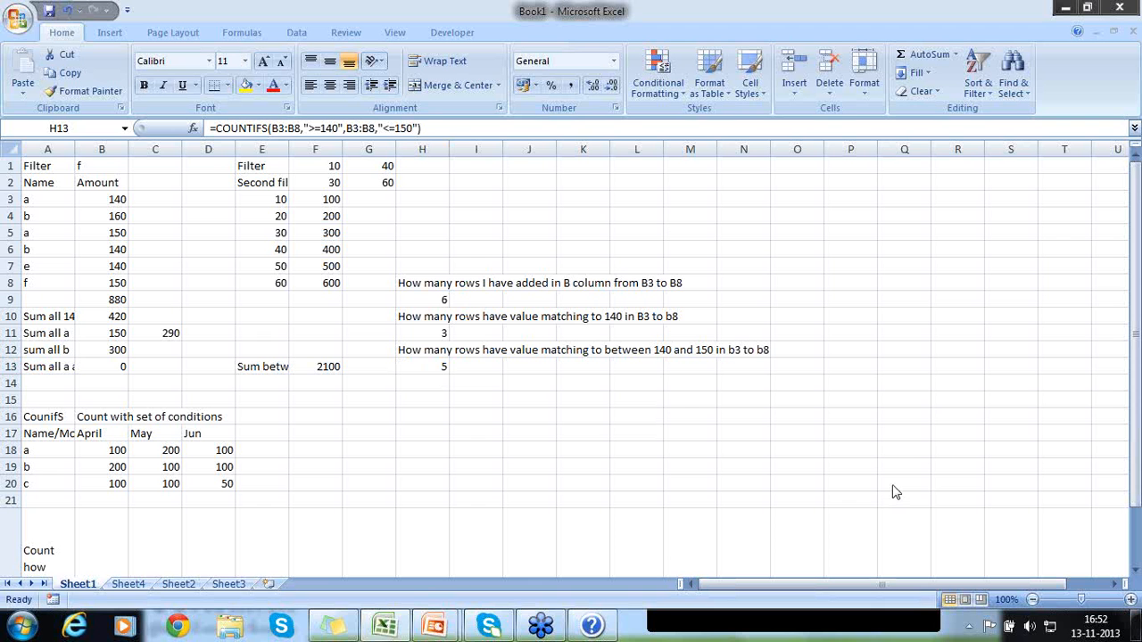
- Inspect the Apr-13 header of the pivot table on Sheet4, and enter the date 01-04-2014 in cell E8
{"action": "left_click", "coordinate": [126, 585]}
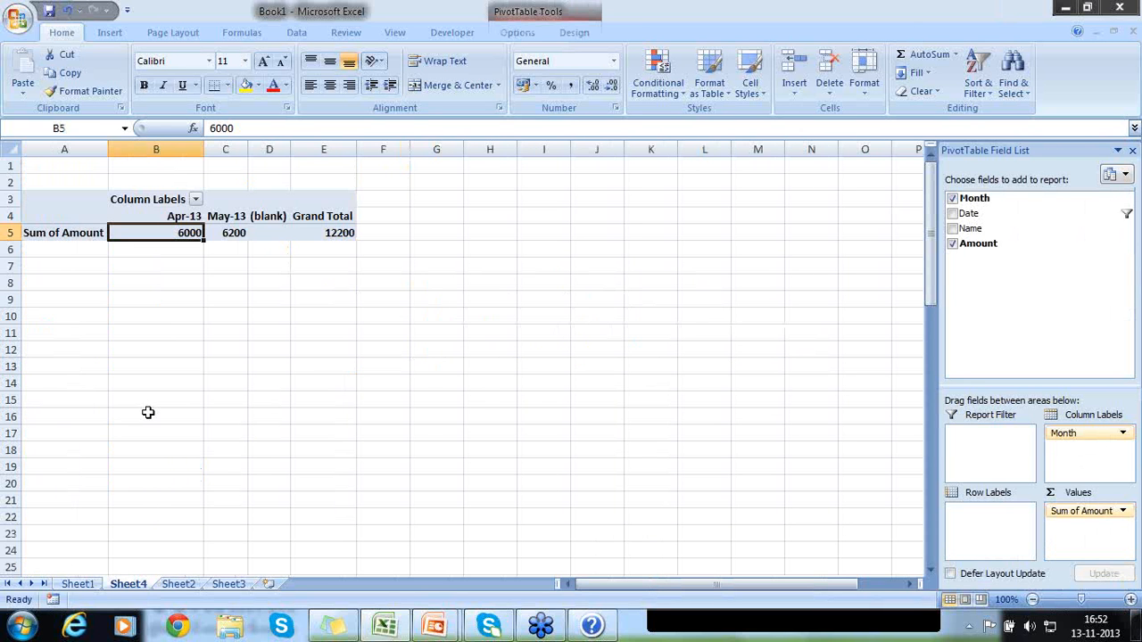
{"action": "left_click", "coordinate": [169, 217]}
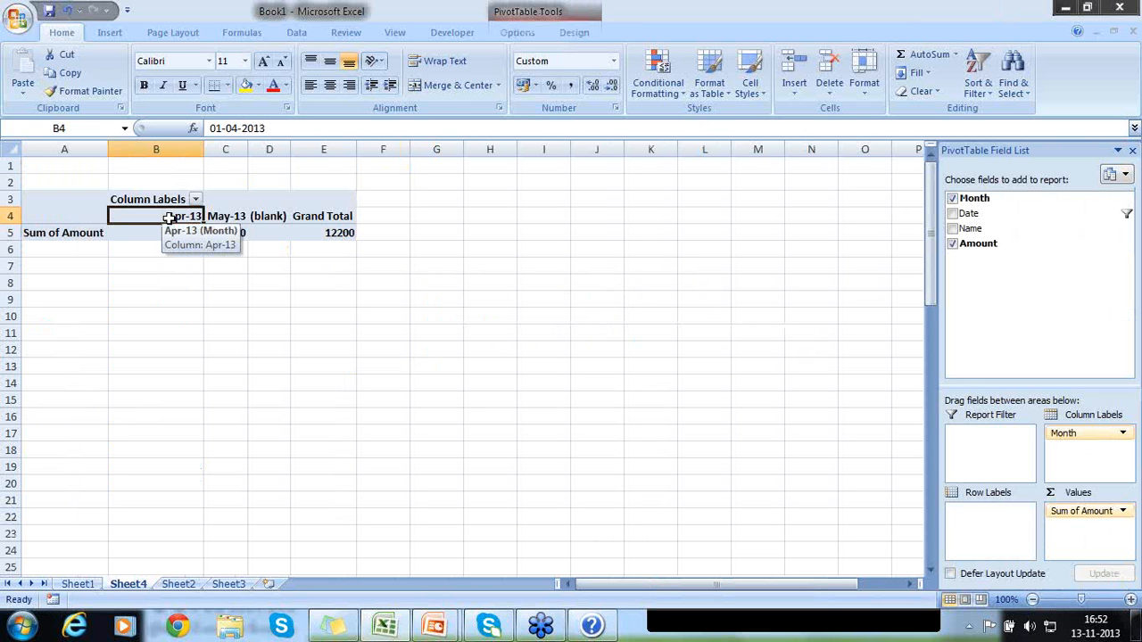
{"action": "left_click", "coordinate": [273, 297]}
{"action": "left_click", "coordinate": [330, 282]}
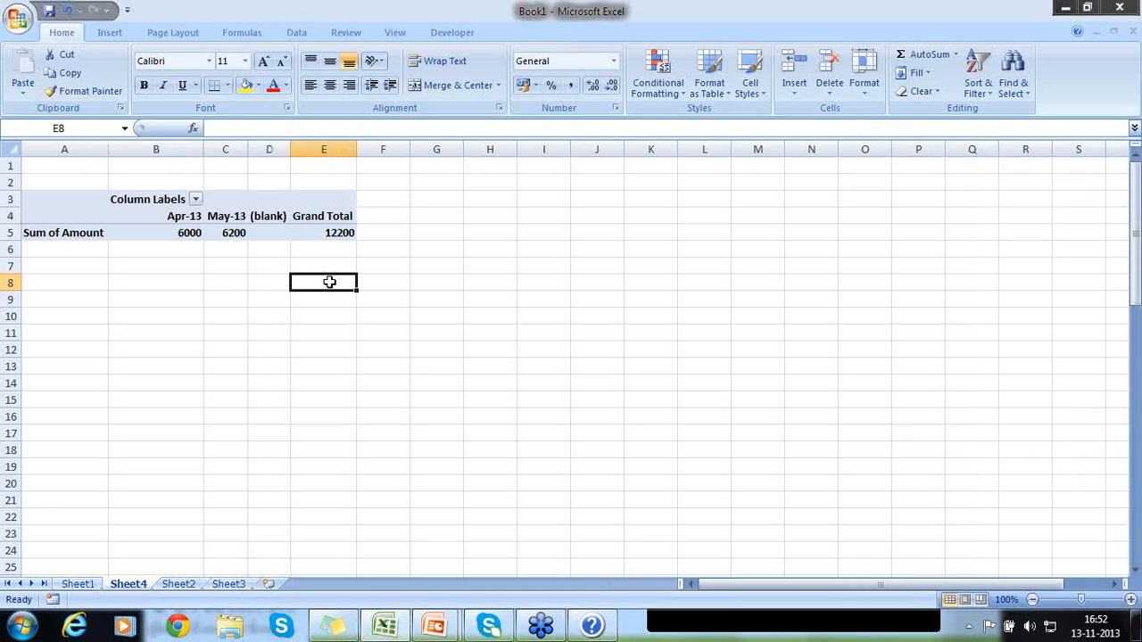
{"action": "type", "text": "01-"}
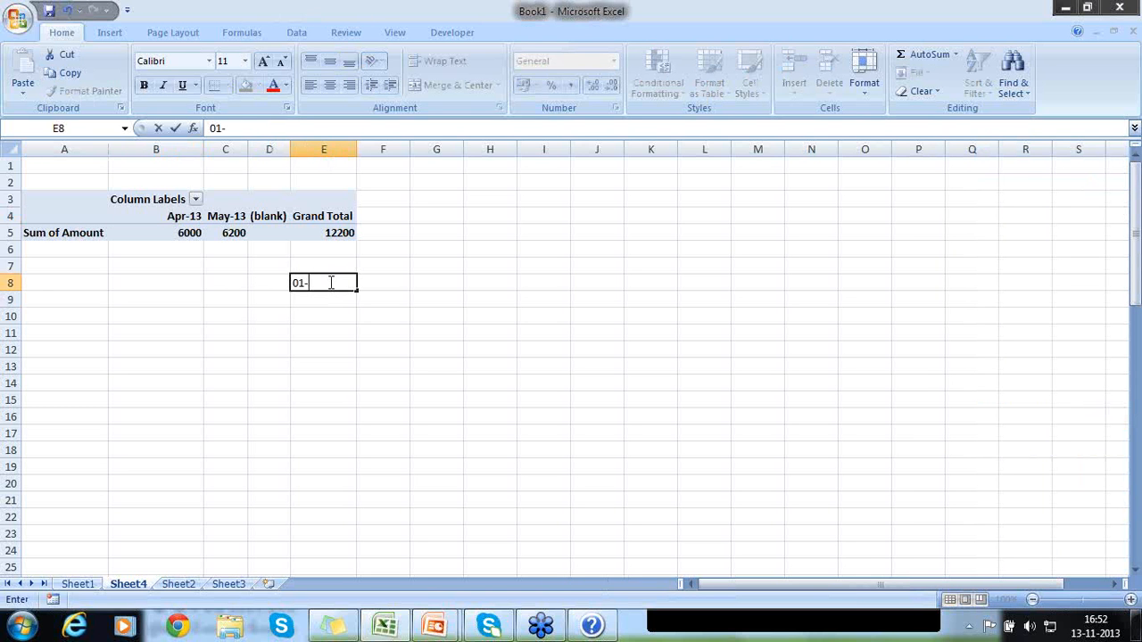
{"action": "type", "text": "04-2014"}
{"action": "key", "text": "Return"}
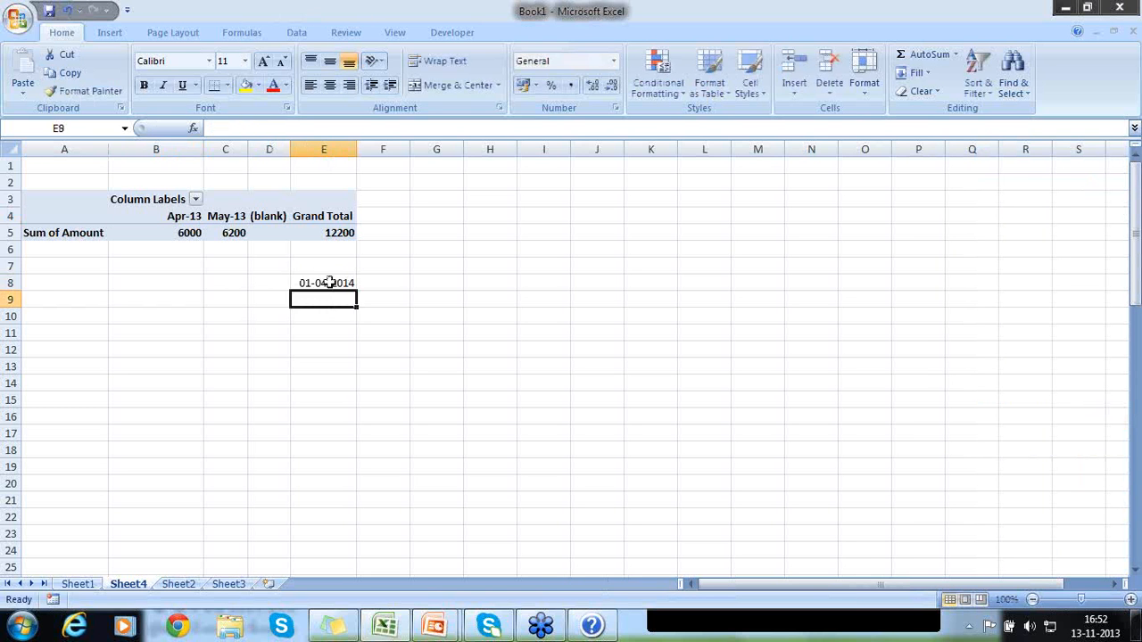
- Apply the custom number format mmm-yy to the date in cell E8
{"action": "left_click", "coordinate": [329, 282]}
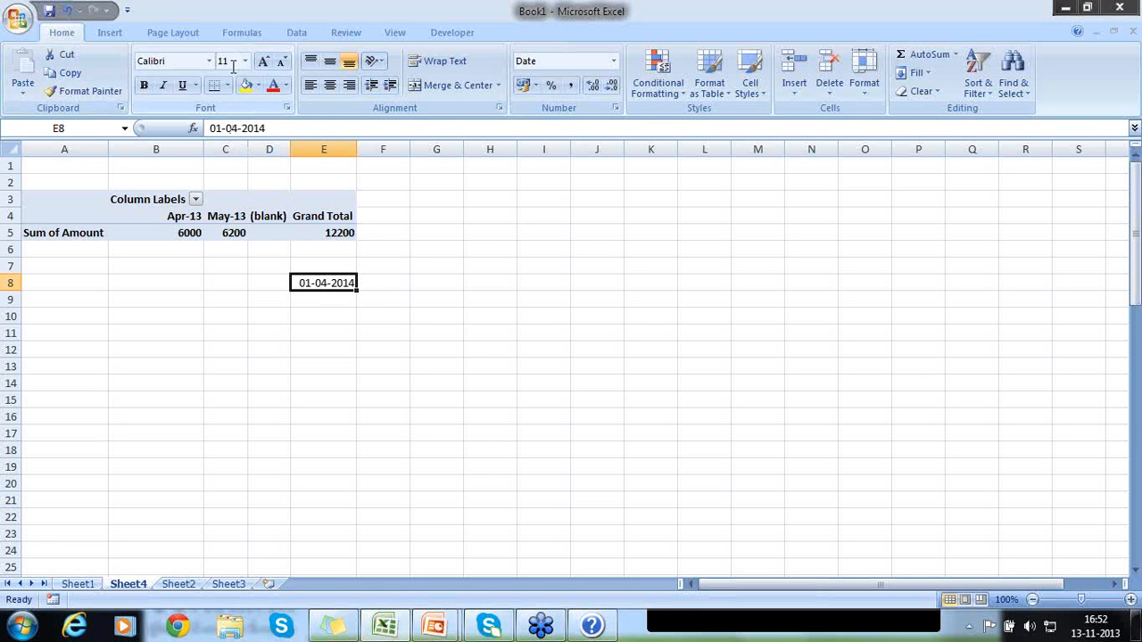
{"action": "right_click", "coordinate": [338, 282]}
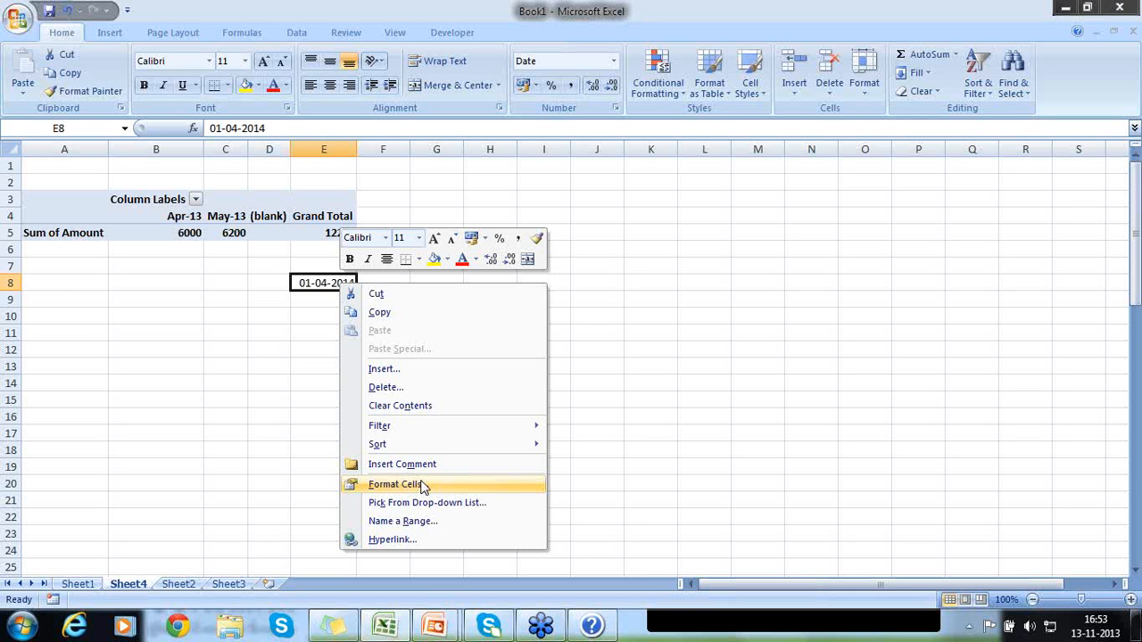
{"action": "left_click", "coordinate": [423, 487]}
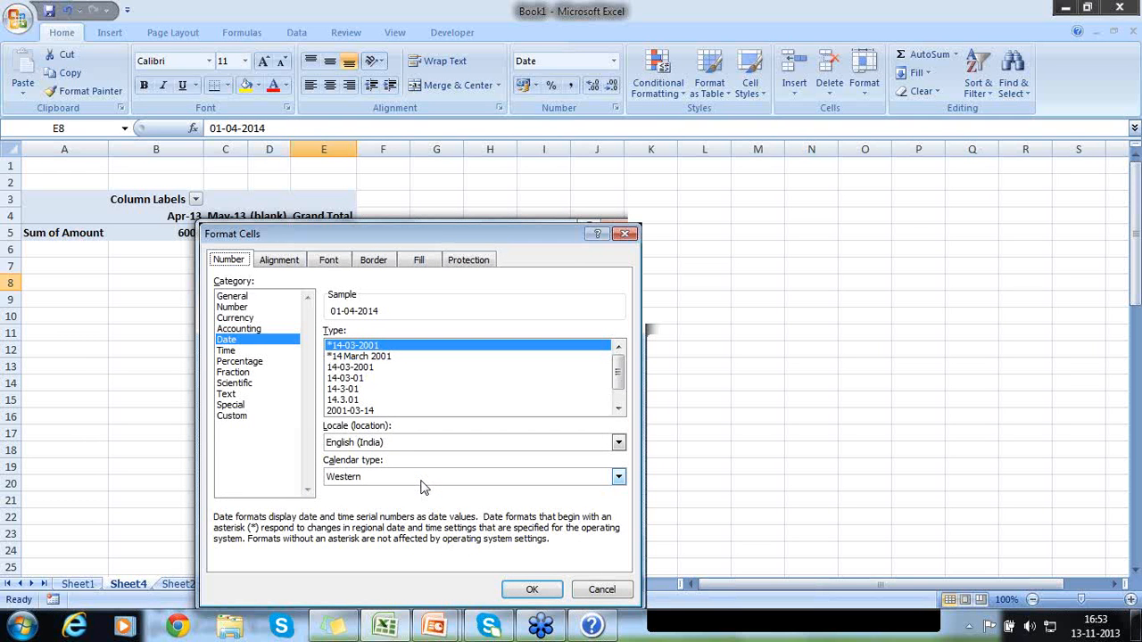
{"action": "left_click", "coordinate": [239, 419]}
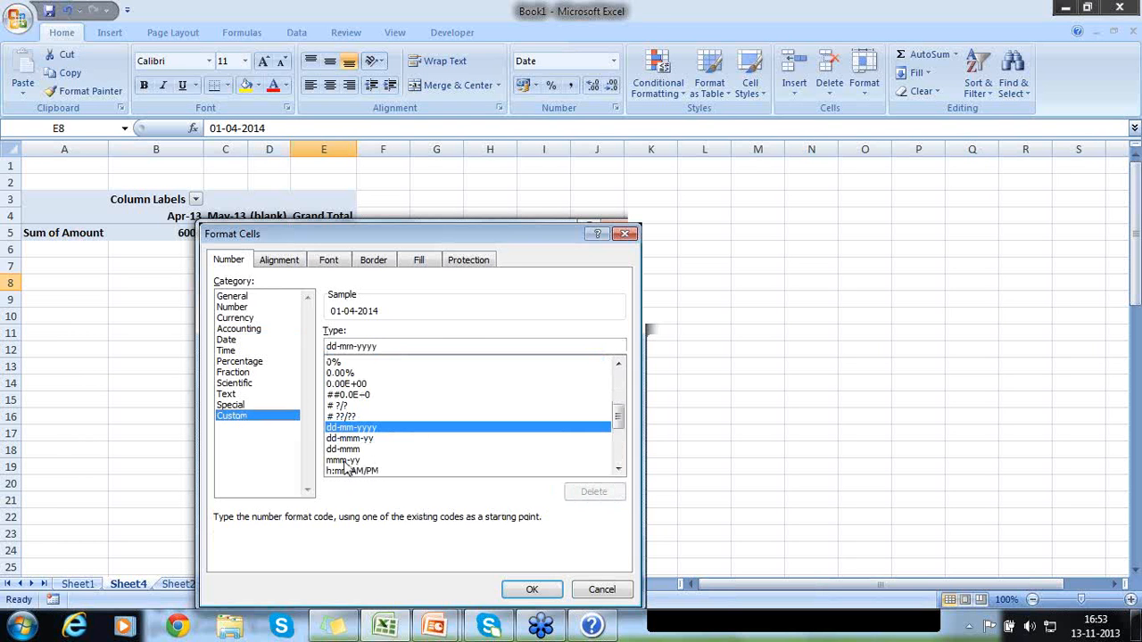
{"action": "left_click", "coordinate": [345, 461]}
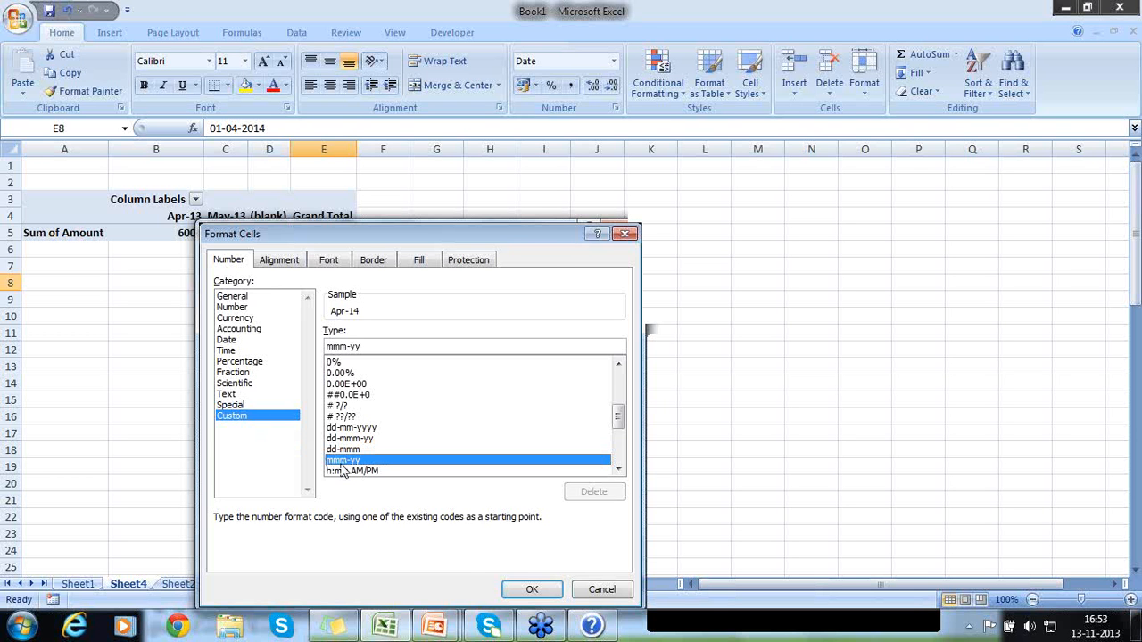
{"action": "left_click", "coordinate": [535, 590]}
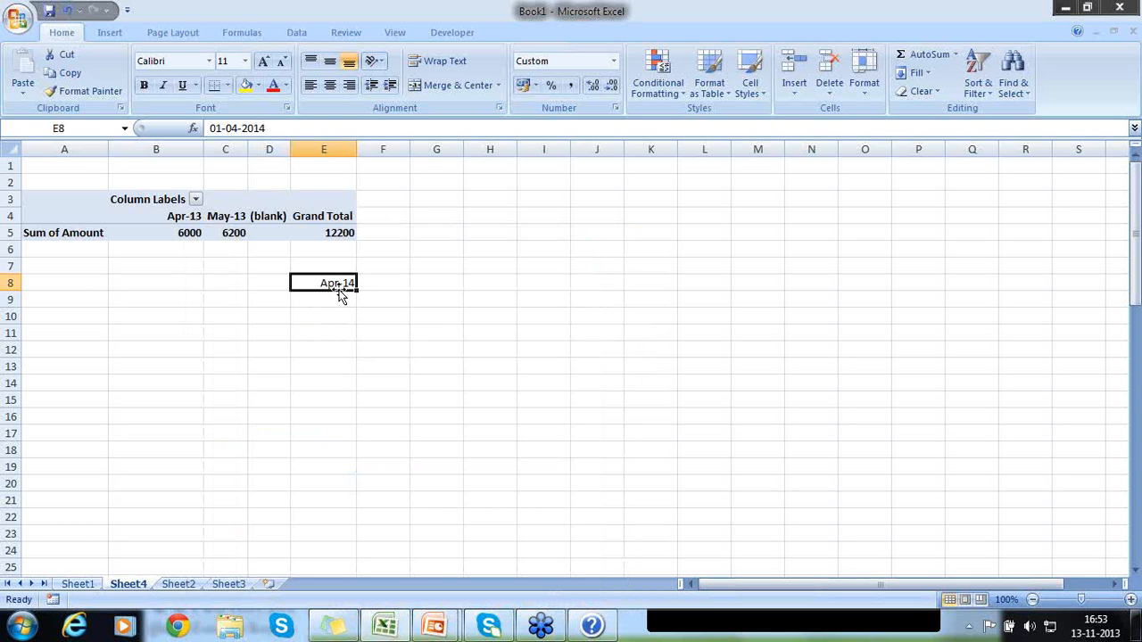
- Enter May-2013 in cell G8 and give it the custom number format dd-mm-yyyy
{"action": "left_click", "coordinate": [428, 286]}
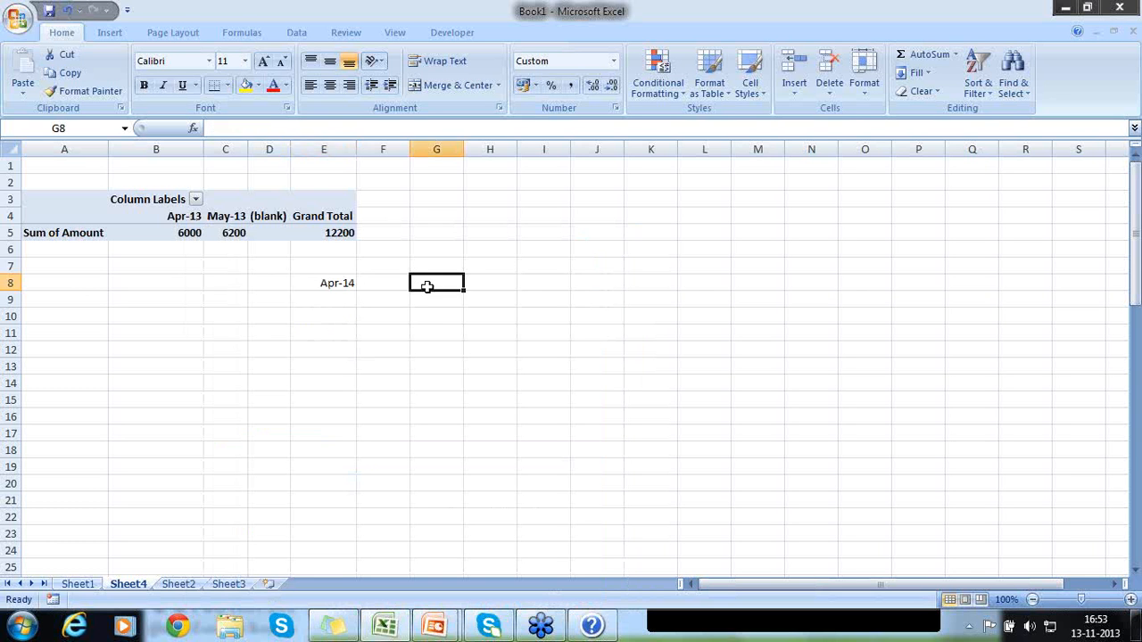
{"action": "type", "text": "May"}
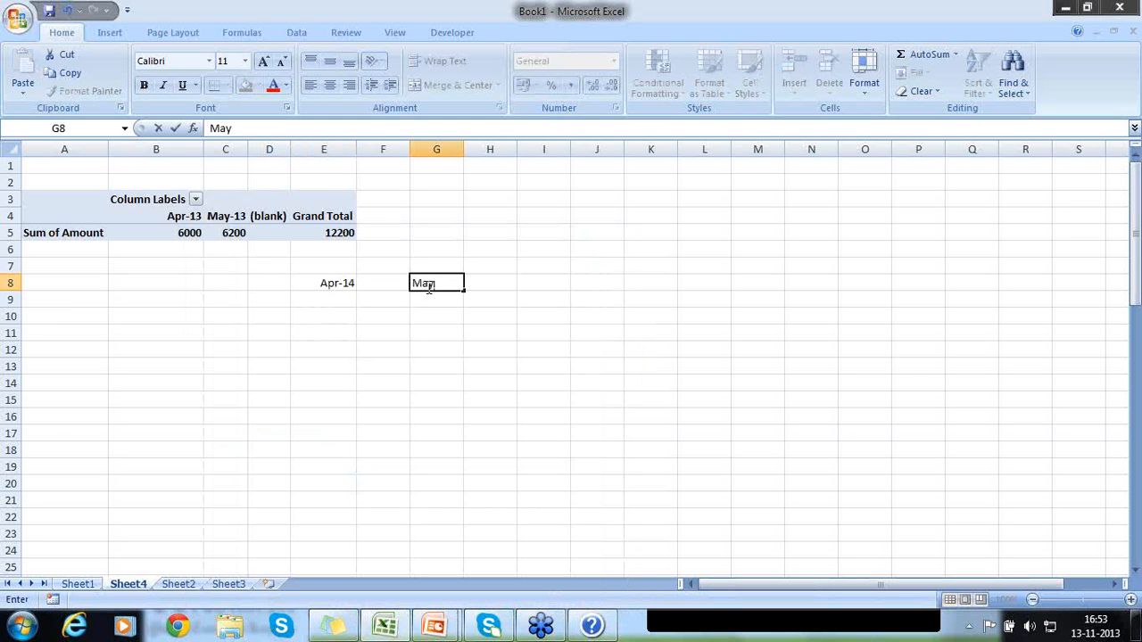
{"action": "type", "text": "-2013"}
{"action": "key", "text": "Return"}
{"action": "left_click", "coordinate": [427, 284]}
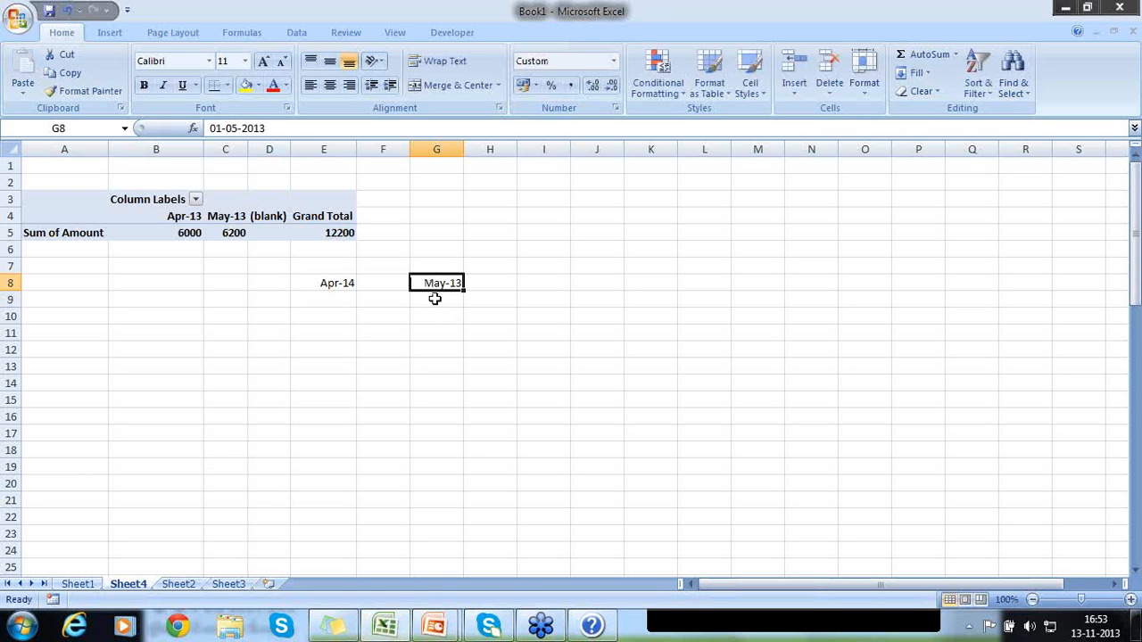
{"action": "right_click", "coordinate": [430, 283]}
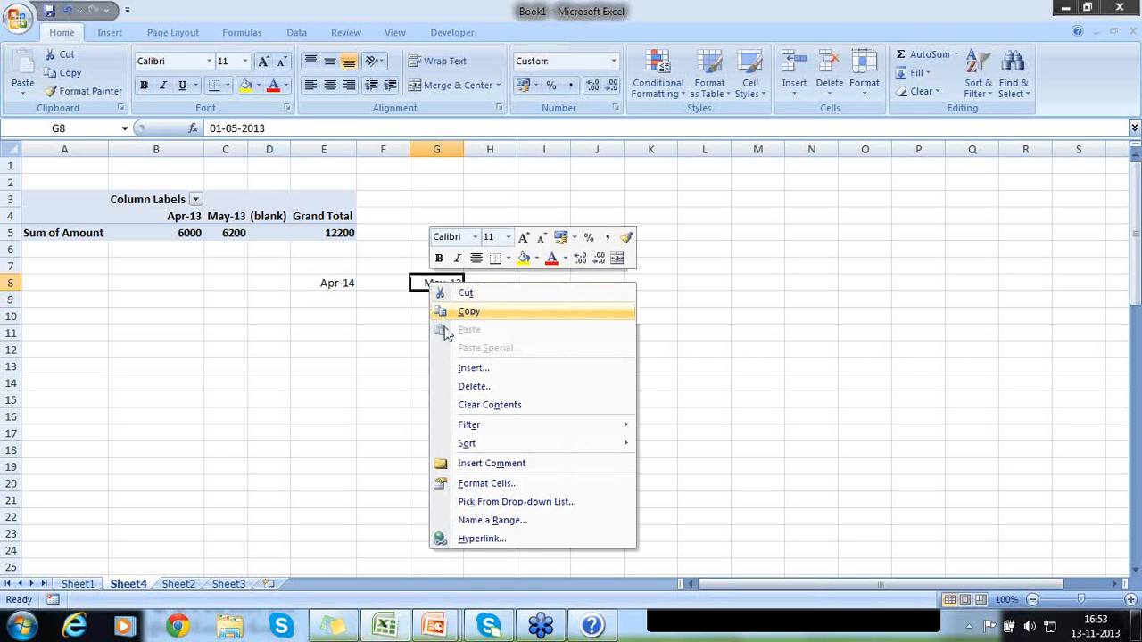
{"action": "left_click", "coordinate": [488, 485]}
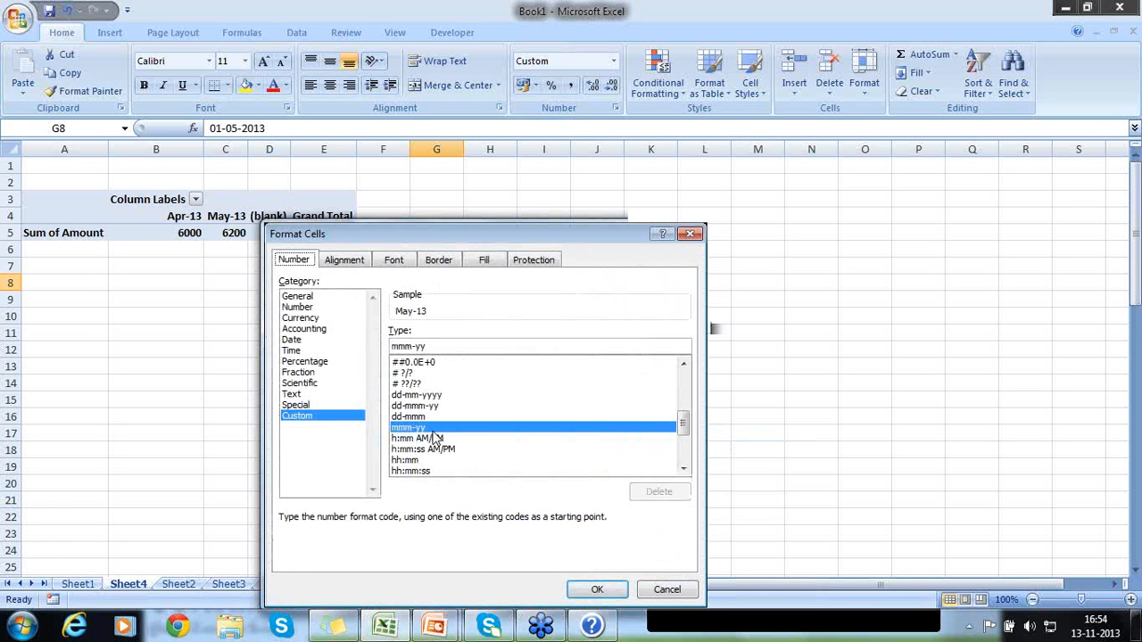
{"action": "left_click", "coordinate": [423, 406]}
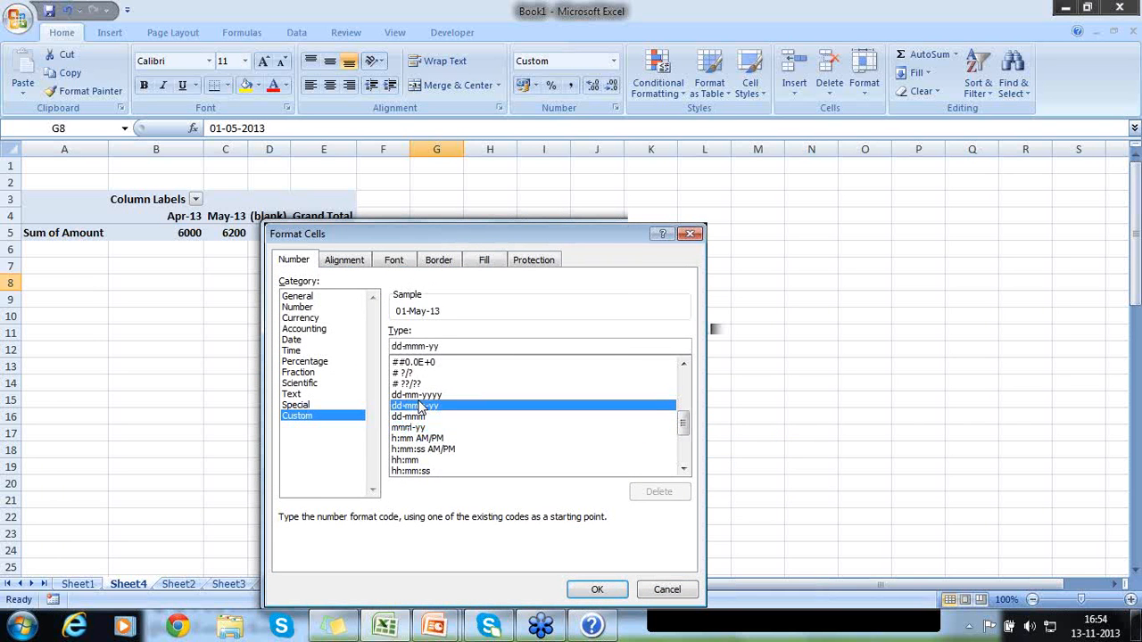
{"action": "left_click", "coordinate": [415, 395]}
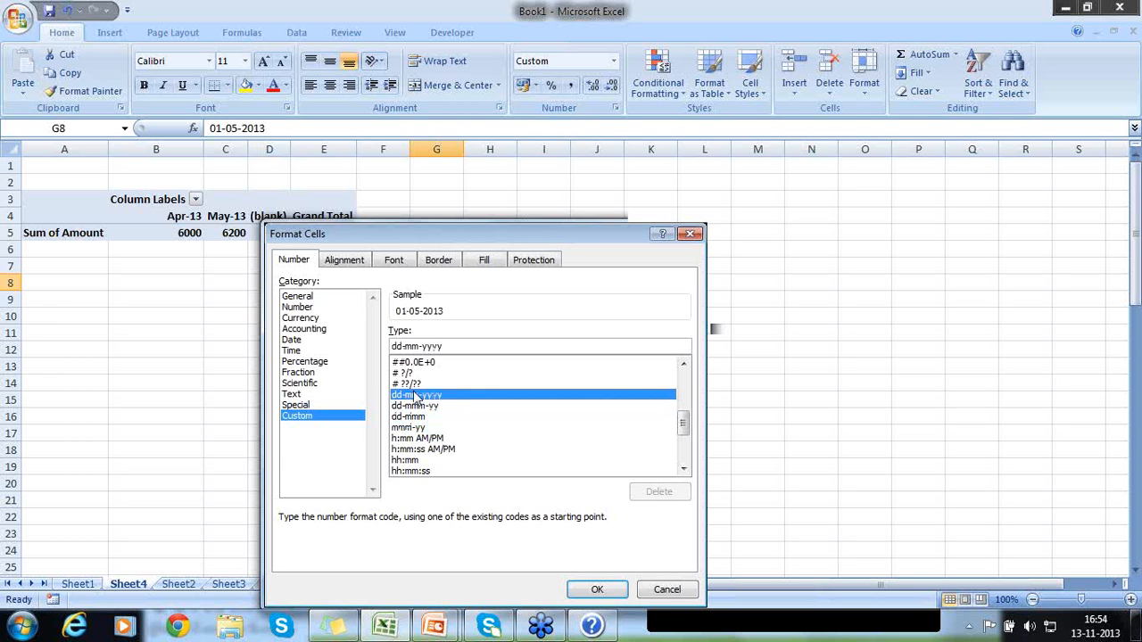
{"action": "left_click", "coordinate": [600, 585]}
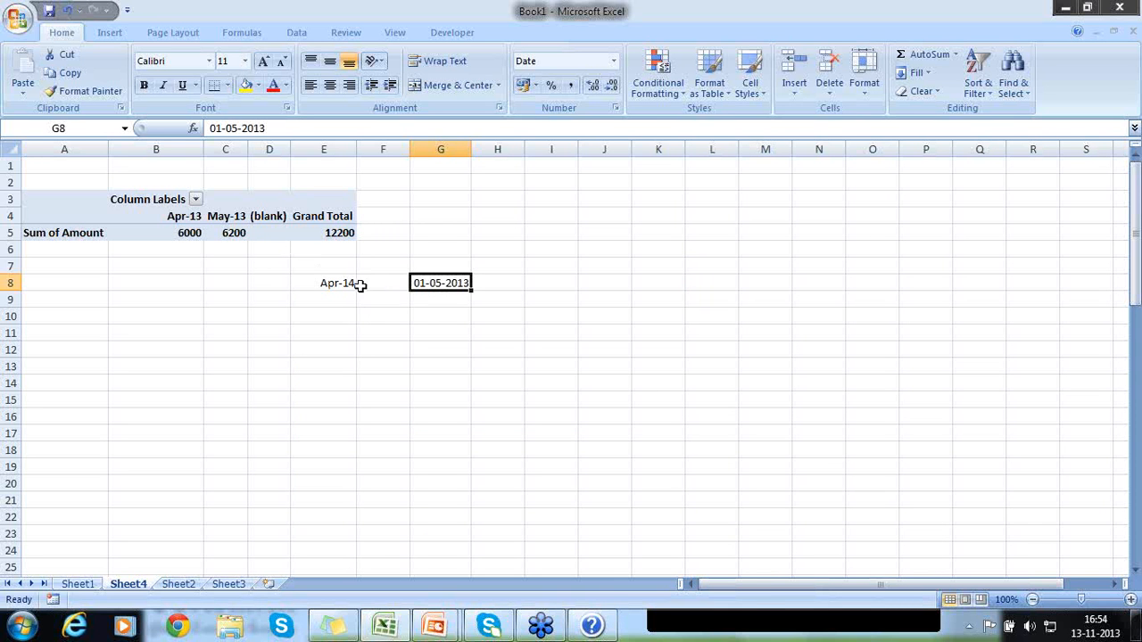
- Clear the contents of cells E8 to G8 below the pivot table
{"action": "left_click_drag", "start_coordinate": [354, 283], "coordinate": [441, 277]}
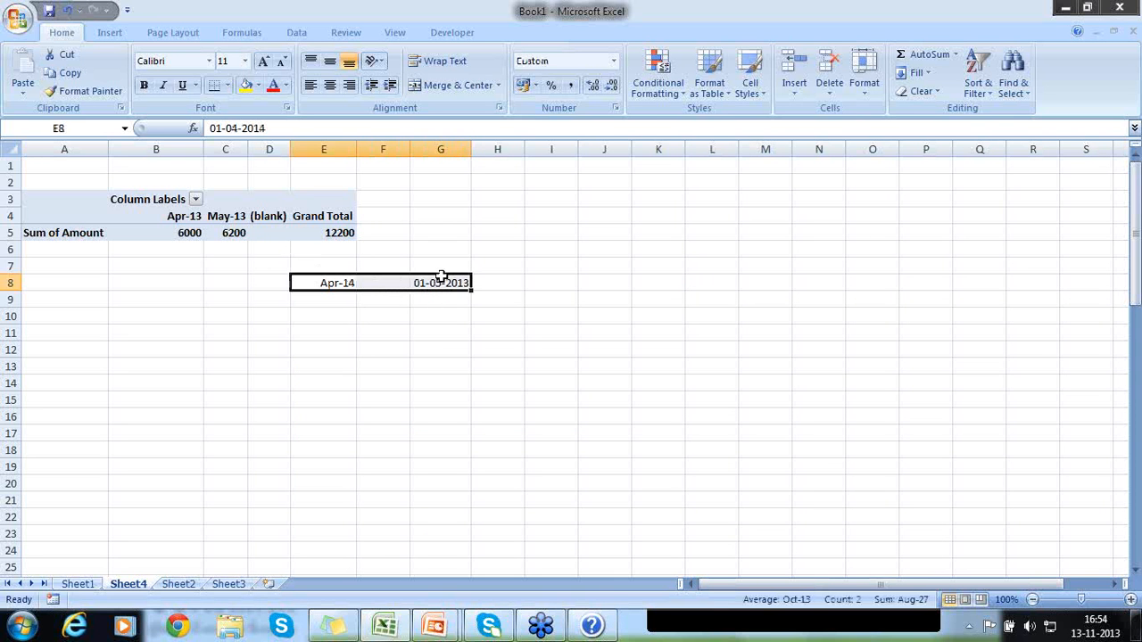
{"action": "key", "text": "Delete"}
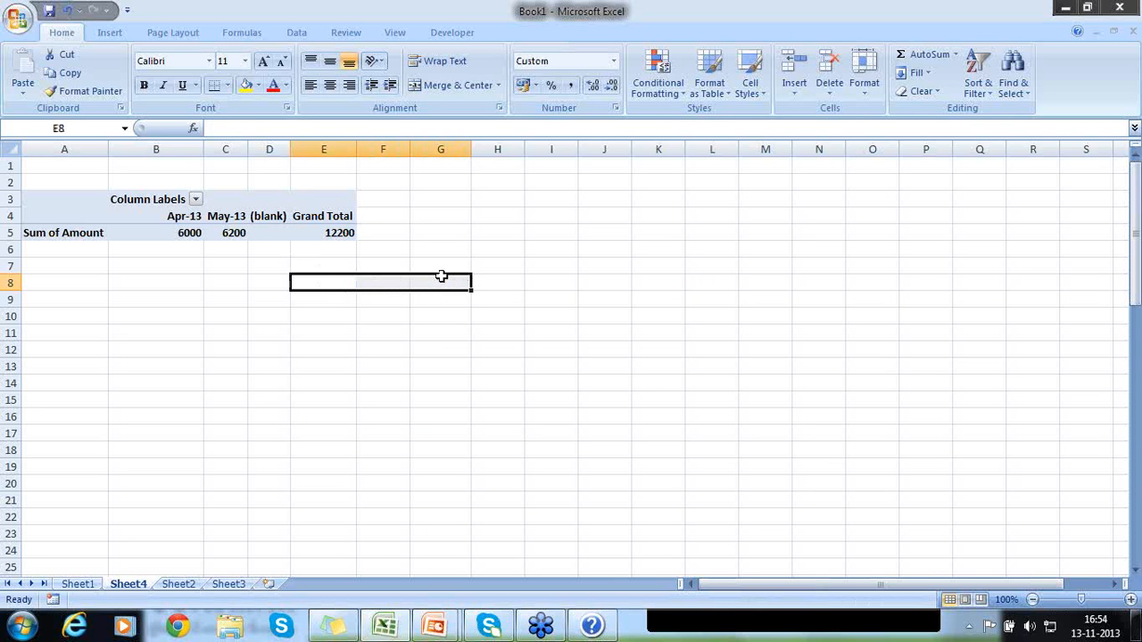
{"action": "left_click", "coordinate": [893, 483]}
- Select the pivot table range A3:E5, and try to edit the Apr-13 Sum of Amount value in cell B5
{"action": "left_click_drag", "start_coordinate": [69, 202], "coordinate": [300, 236]}
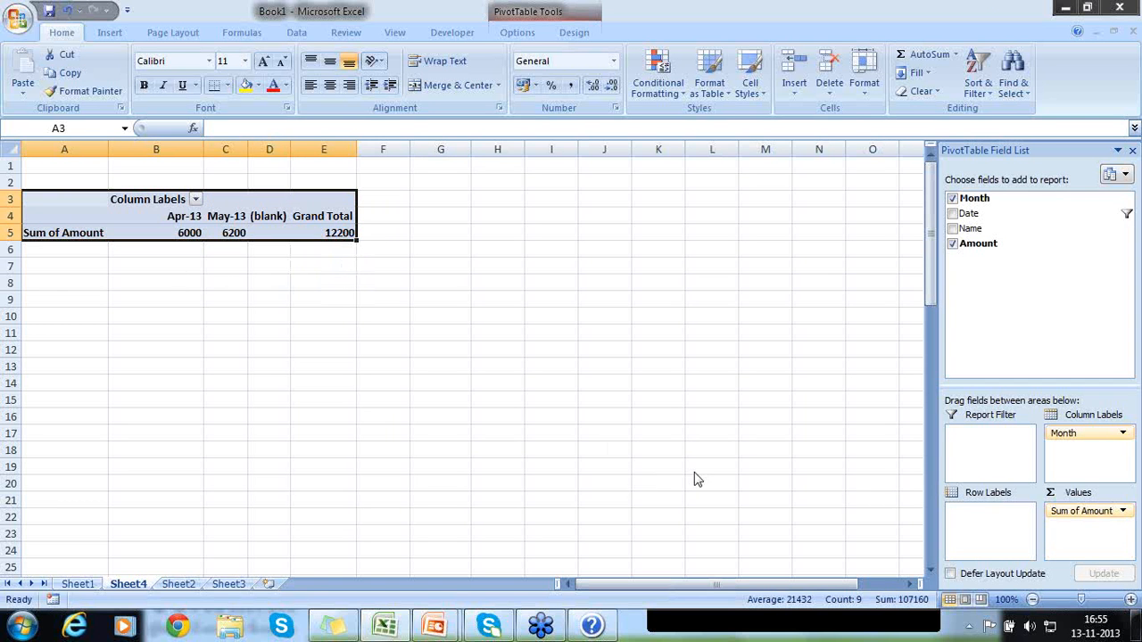
{"action": "left_click", "coordinate": [894, 484]}
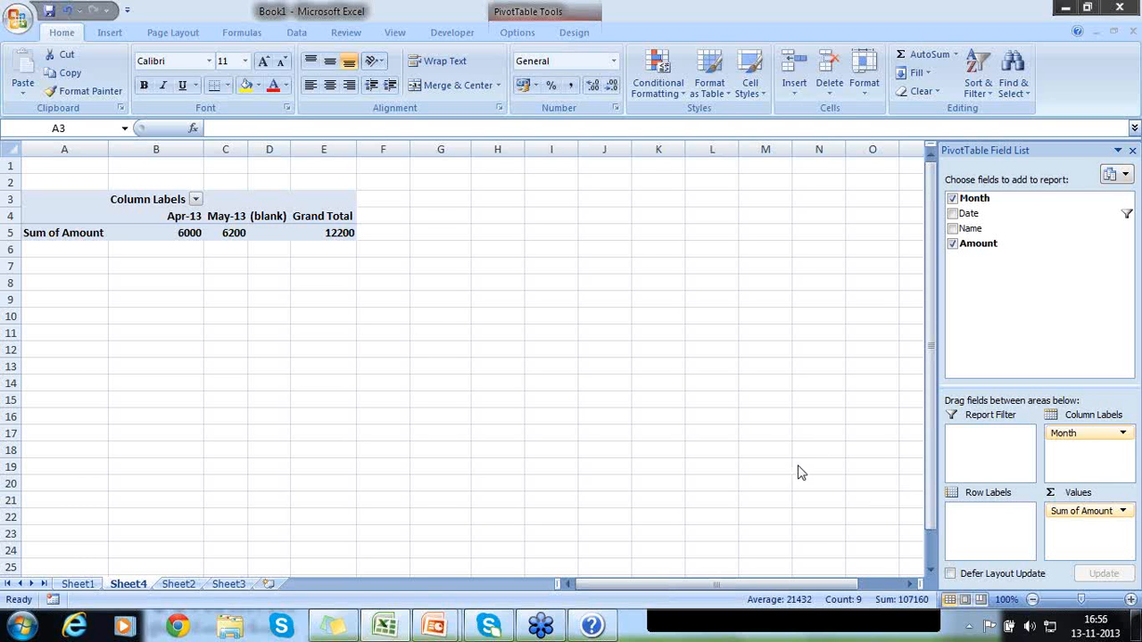
{"action": "left_click", "coordinate": [182, 236]}
{"action": "left_click", "coordinate": [182, 236]}
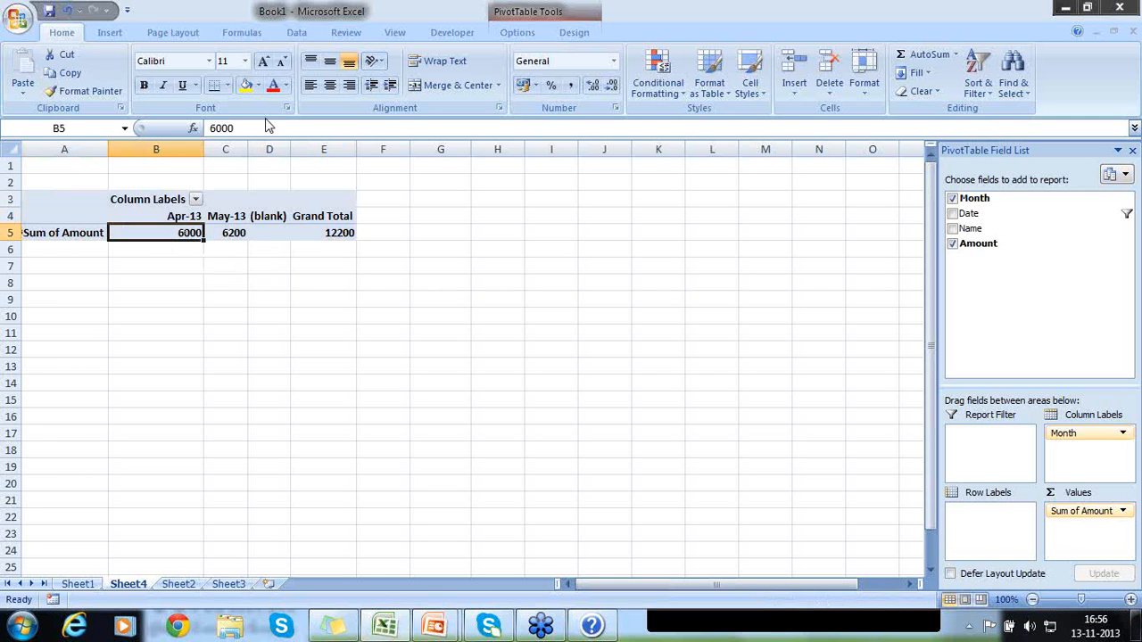
{"action": "left_click", "coordinate": [235, 130]}
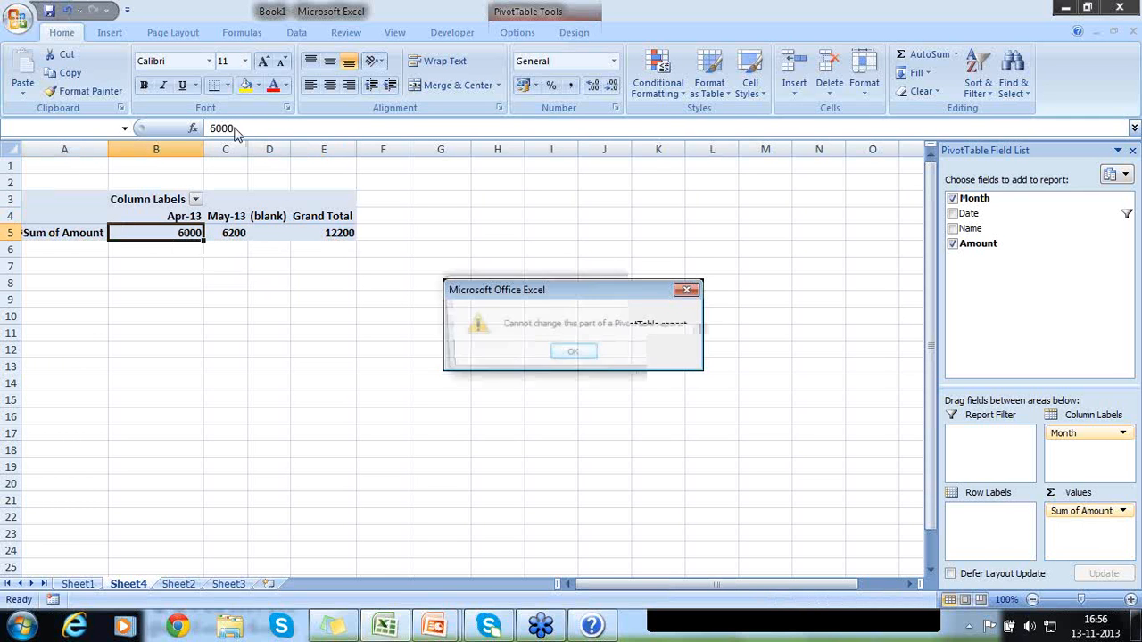
{"action": "left_click", "coordinate": [593, 346]}
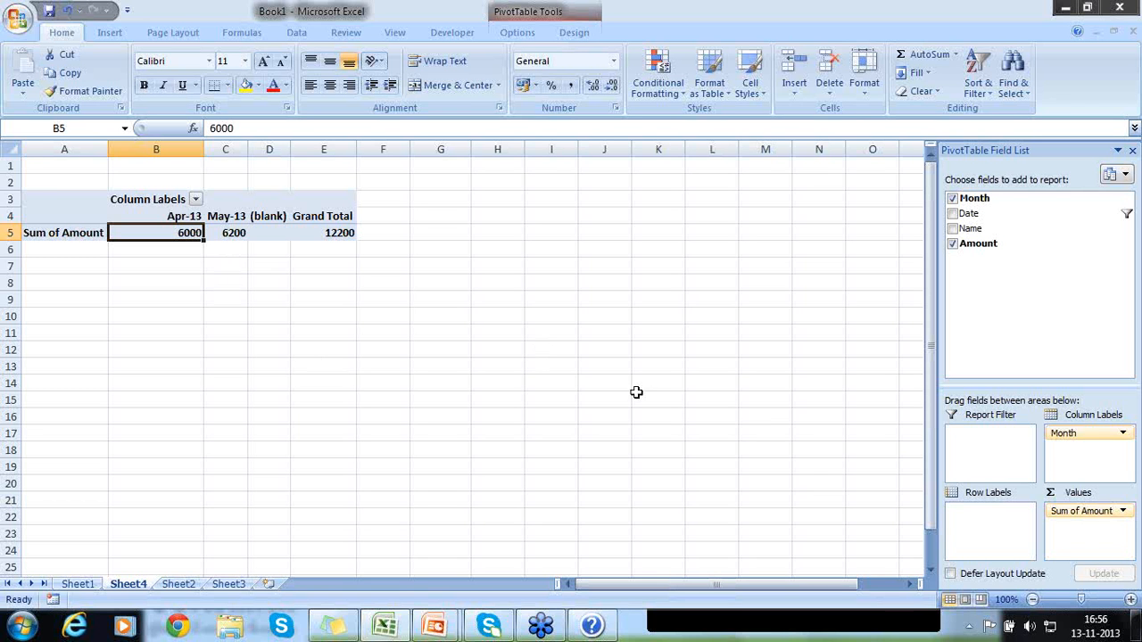
{"action": "left_click", "coordinate": [892, 486]}
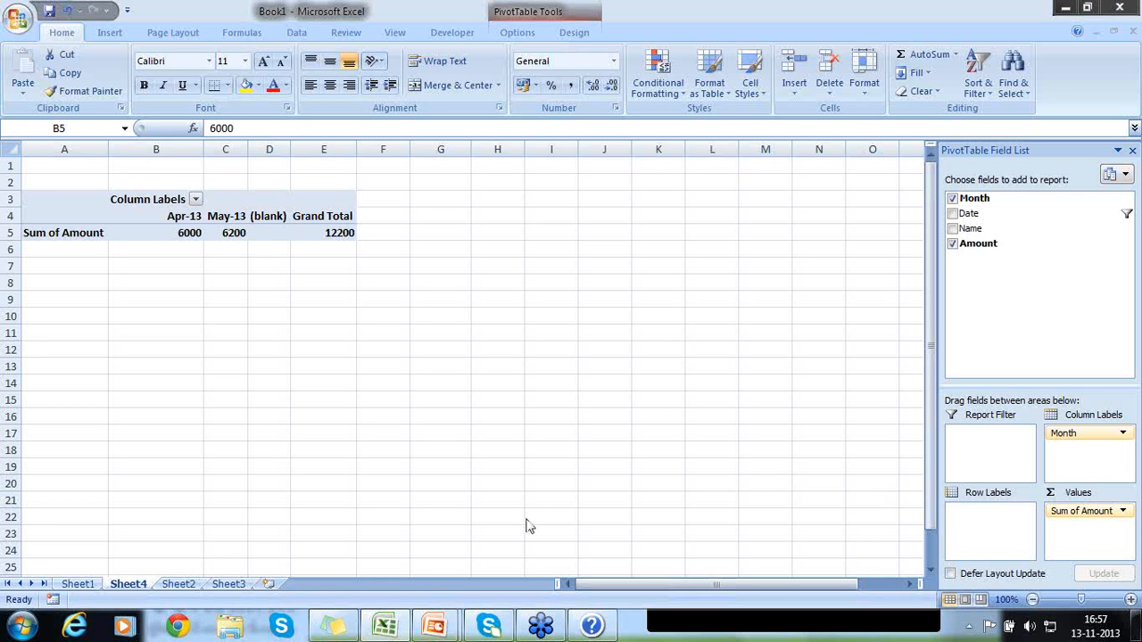
- Insert an empty column before the Month column on Sheet2
{"action": "left_click", "coordinate": [178, 584]}
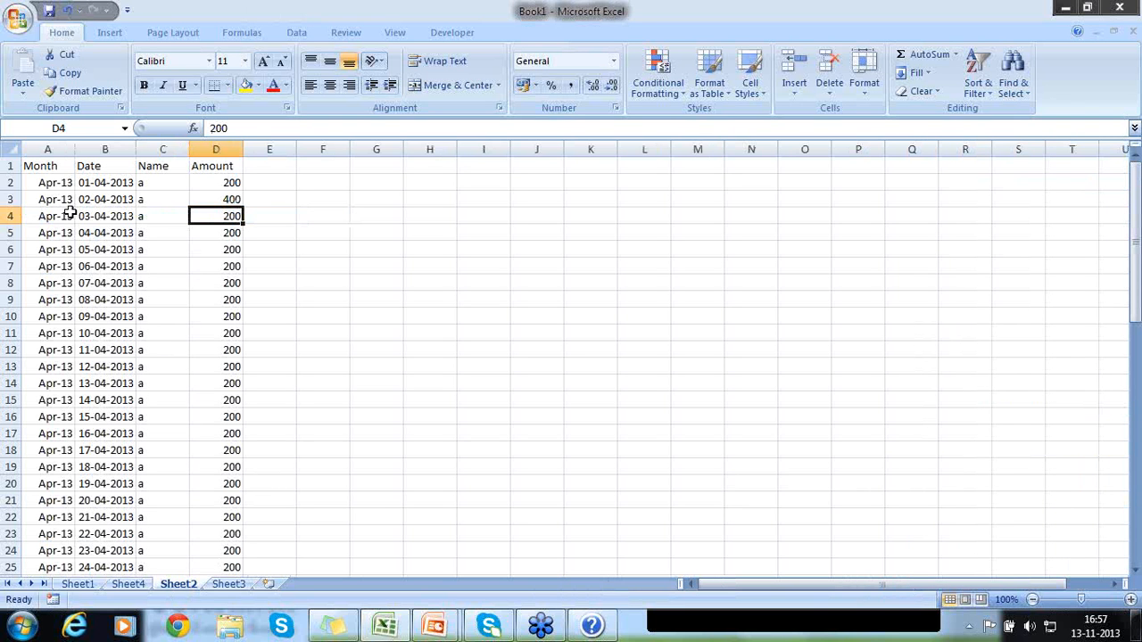
{"action": "left_click", "coordinate": [46, 149]}
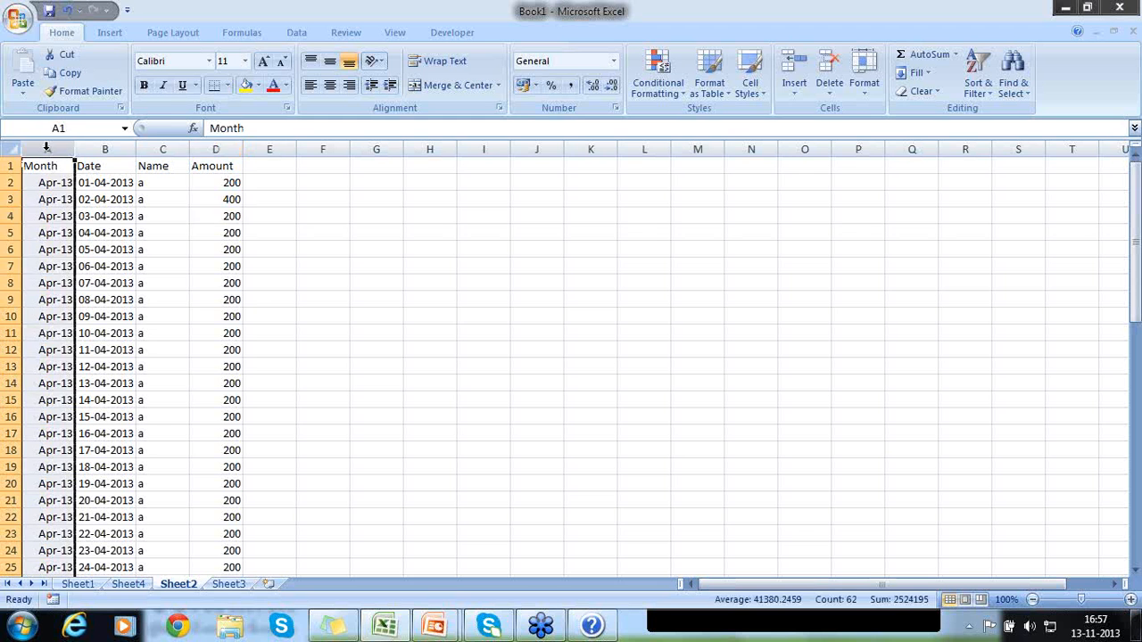
{"action": "right_click", "coordinate": [47, 150]}
{"action": "left_click", "coordinate": [94, 238]}
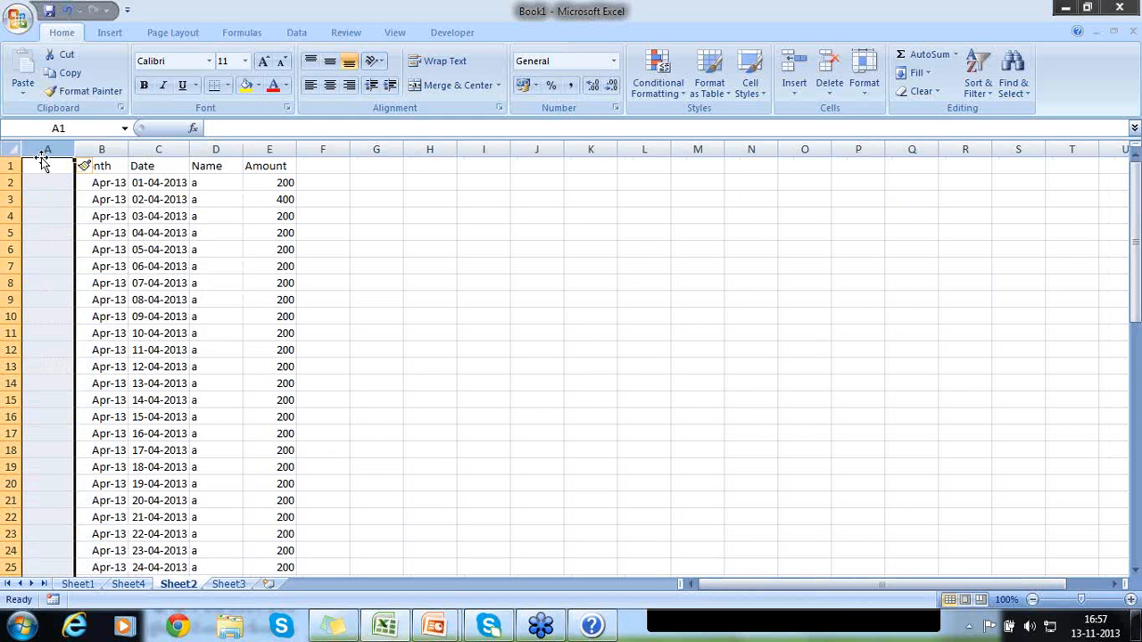
- Give the new column A the header Year and enter 2013-14 in cell A2
{"action": "type", "text": "YEar"}
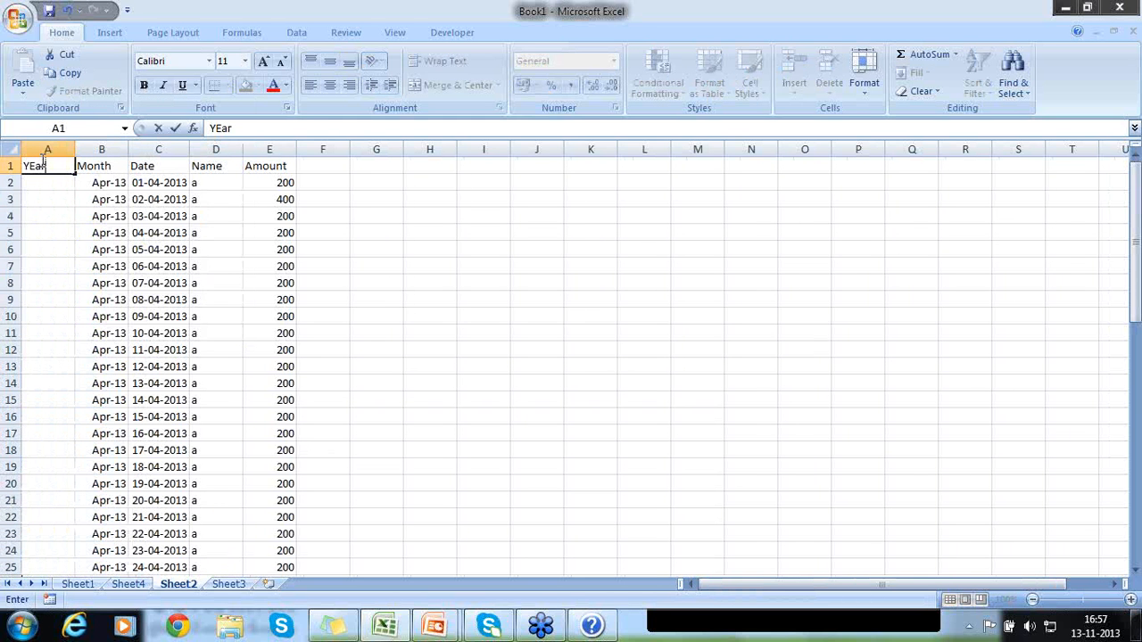
{"action": "key", "text": "BackSpace"}
{"action": "key", "text": "BackSpace"}
{"action": "key", "text": "BackSpace"}
{"action": "type", "text": "ear"}
{"action": "key", "text": "Return"}
{"action": "type", "text": "201"}
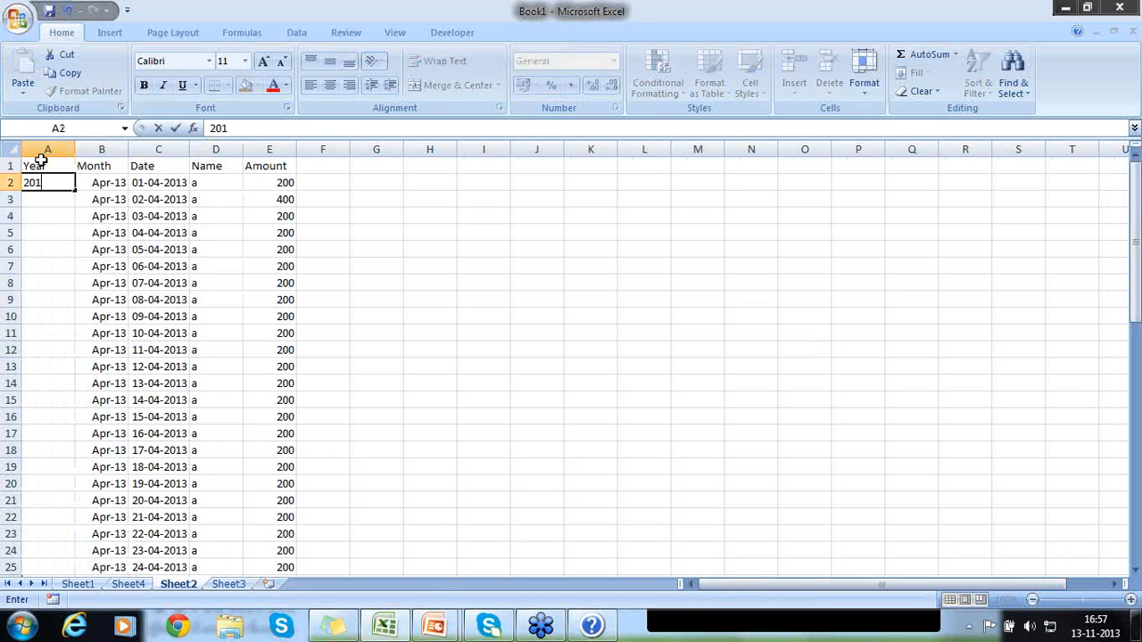
{"action": "type", "text": "3-14"}
{"action": "key", "text": "Return"}
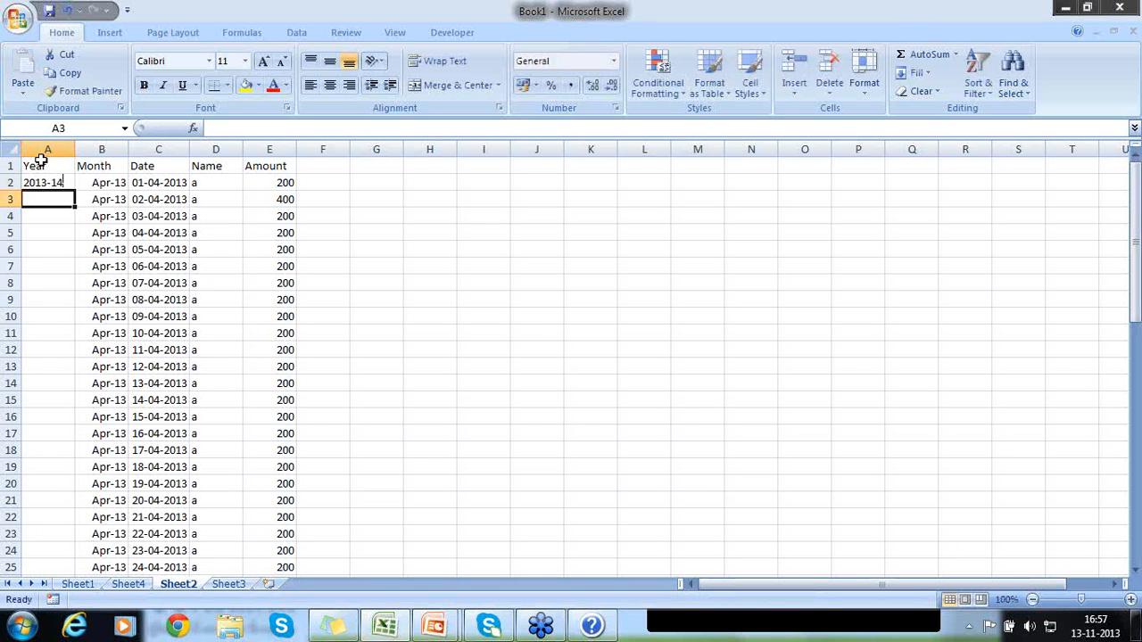
- Copy 2013-14 from cell A2 down the Year column to A3:A62, alongside all the data rows
{"action": "key", "text": "Up"}
{"action": "key", "text": "ctrl+c"}
{"action": "key", "text": "Down"}
{"action": "key", "text": "shift+Down"}
{"action": "key", "text": "shift+Down"}
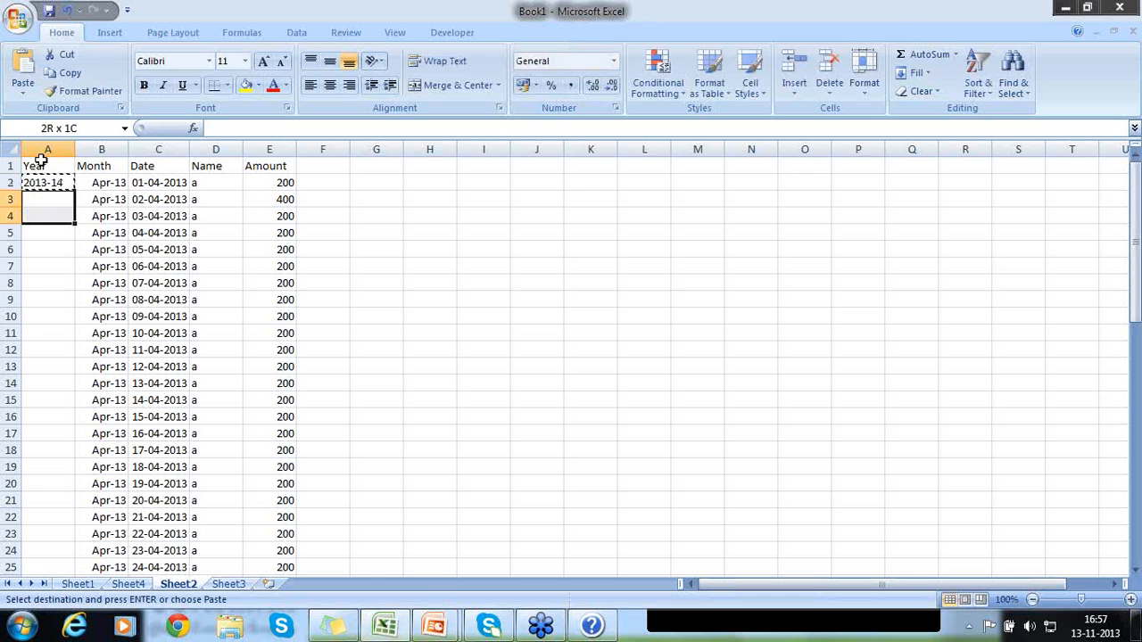
{"action": "key", "text": "shift+Down"}
{"action": "key", "text": "shift+Down"}
{"action": "key", "text": "shift+Down"}
{"action": "key", "text": "shift+Down"}
{"action": "key", "text": "shift+Down"}
{"action": "key", "text": "shift+Down"}
{"action": "key", "text": "shift+Down"}
{"action": "key", "text": "shift+Down"}
{"action": "key", "text": "shift+Down"}
{"action": "key", "text": "shift+Down"}
{"action": "key", "text": "shift+Down"}
{"action": "key", "text": "shift+Down"}
{"action": "key", "text": "shift+Down"}
{"action": "key", "text": "shift+Down"}
{"action": "key", "text": "shift+Down"}
{"action": "key", "text": "shift+Down"}
{"action": "key", "text": "shift+Down"}
{"action": "key", "text": "shift+Down"}
{"action": "key", "text": "shift+Down"}
{"action": "key", "text": "shift+Down"}
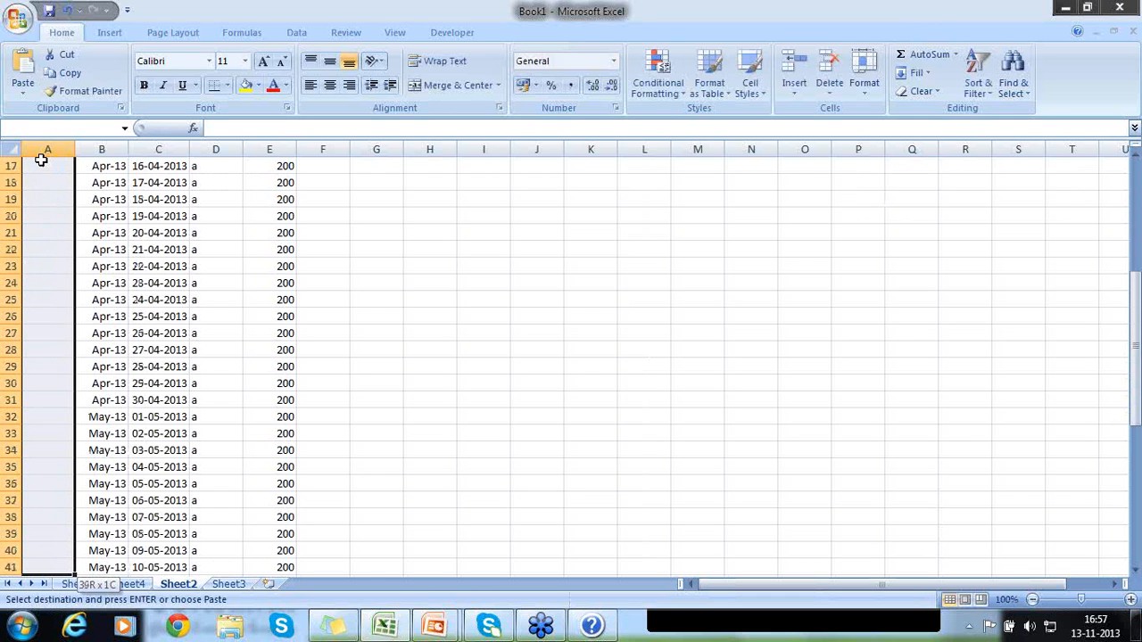
{"action": "key", "text": "shift+Down"}
{"action": "key", "text": "shift+Down"}
{"action": "key", "text": "shift+Down"}
{"action": "key", "text": "shift+Down"}
{"action": "key", "text": "shift+Down"}
{"action": "key", "text": "shift+Down"}
{"action": "key", "text": "shift+Down"}
{"action": "key", "text": "shift+Down"}
{"action": "key", "text": "shift+Down"}
{"action": "key", "text": "shift+Down"}
{"action": "key", "text": "shift+Down"}
{"action": "key", "text": "shift+Down"}
{"action": "key", "text": "shift+Down"}
{"action": "key", "text": "shift+Down"}
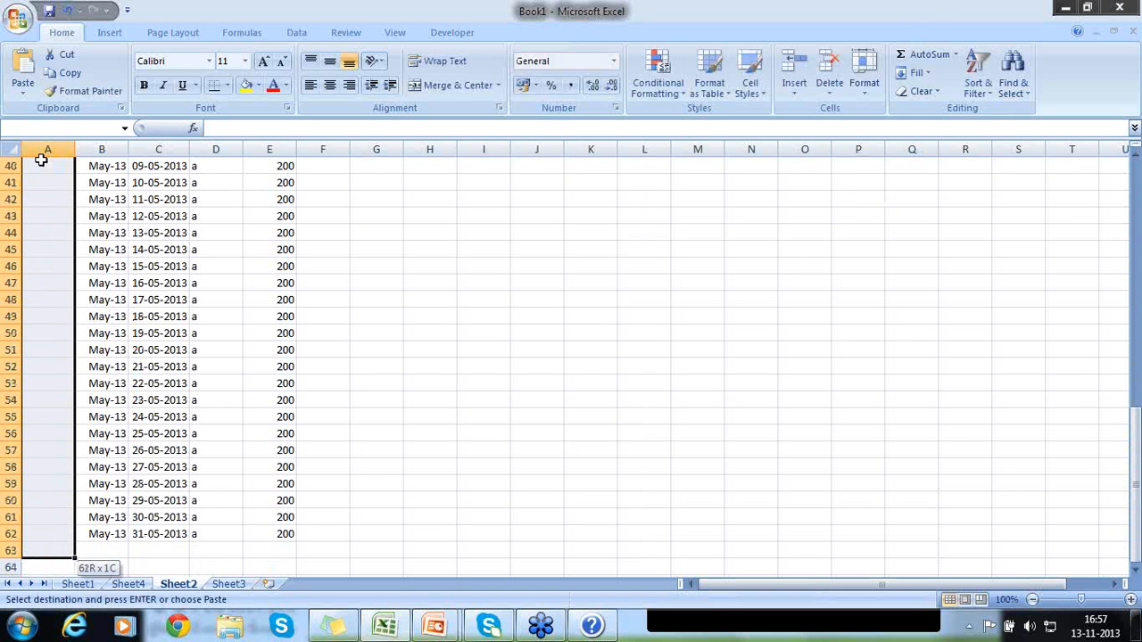
{"action": "key", "text": "shift+Down"}
{"action": "key", "text": "ctrl+v"}
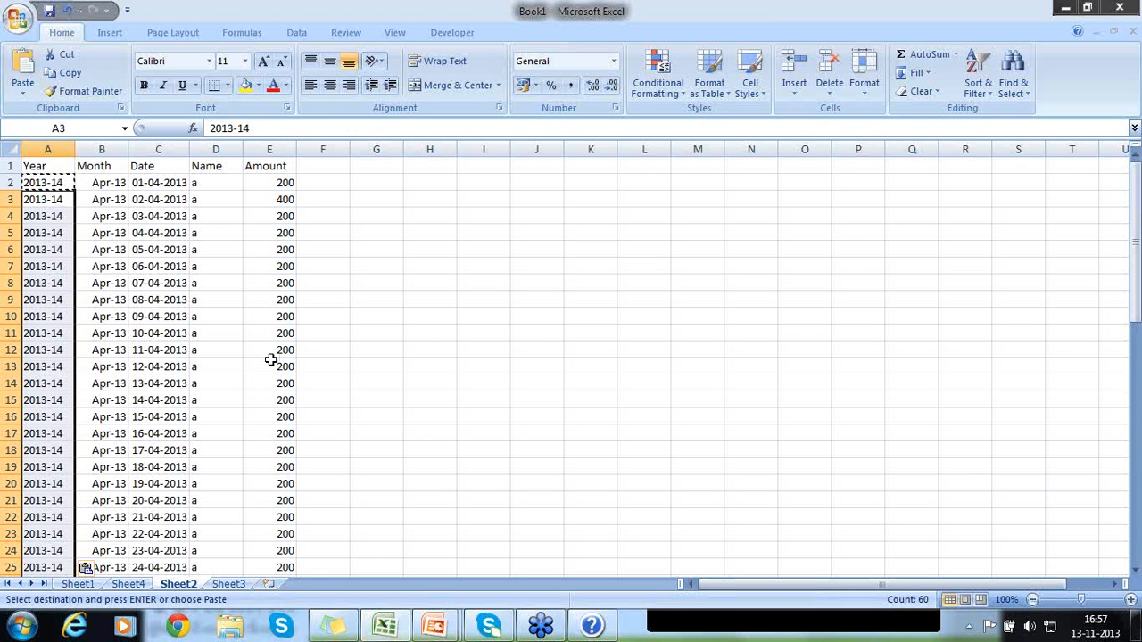
- Create a pivot table on a new worksheet from the Sheet2 data range A1:E62
{"action": "left_click", "coordinate": [197, 287]}
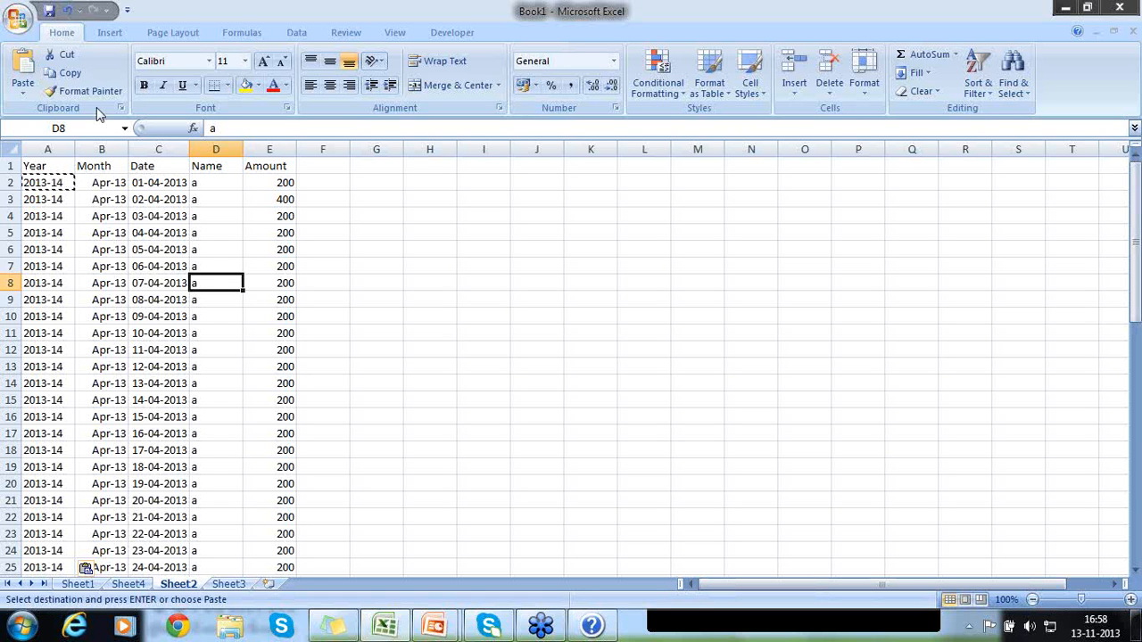
{"action": "left_click", "coordinate": [110, 34]}
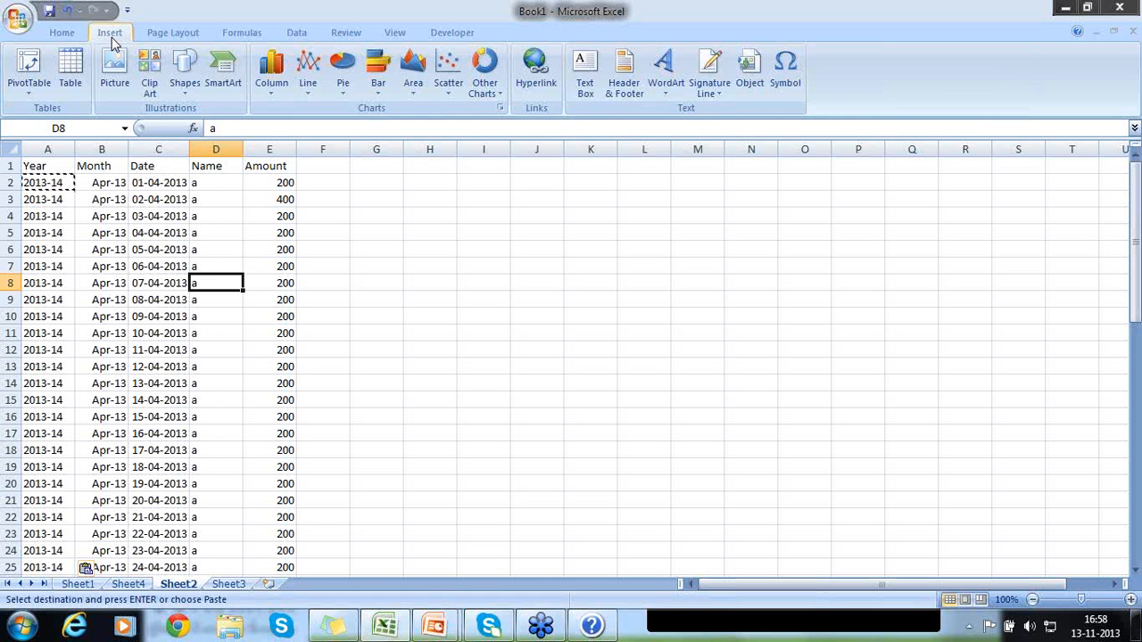
{"action": "left_click", "coordinate": [29, 77]}
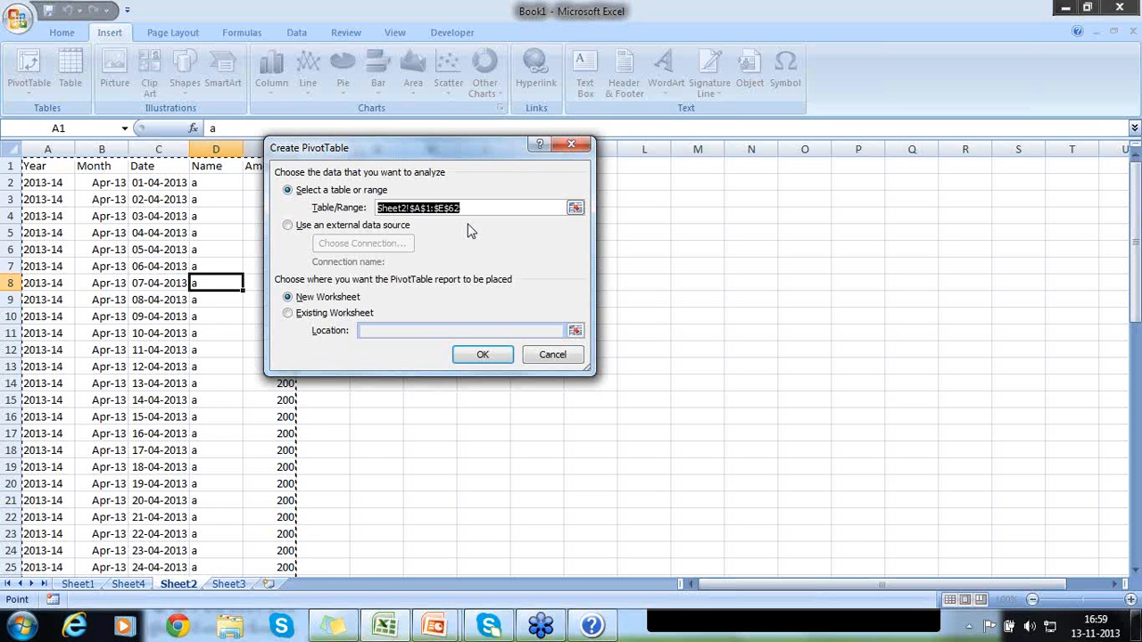
{"action": "left_click", "coordinate": [1125, 119]}
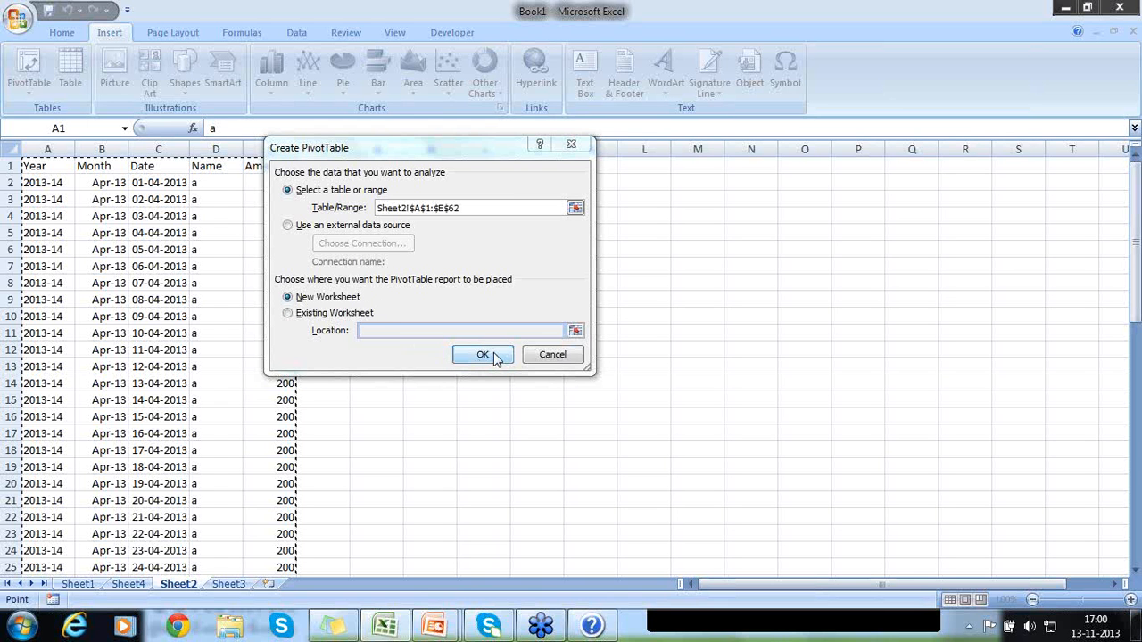
{"action": "left_click_drag", "start_coordinate": [387, 150], "coordinate": [446, 154]}
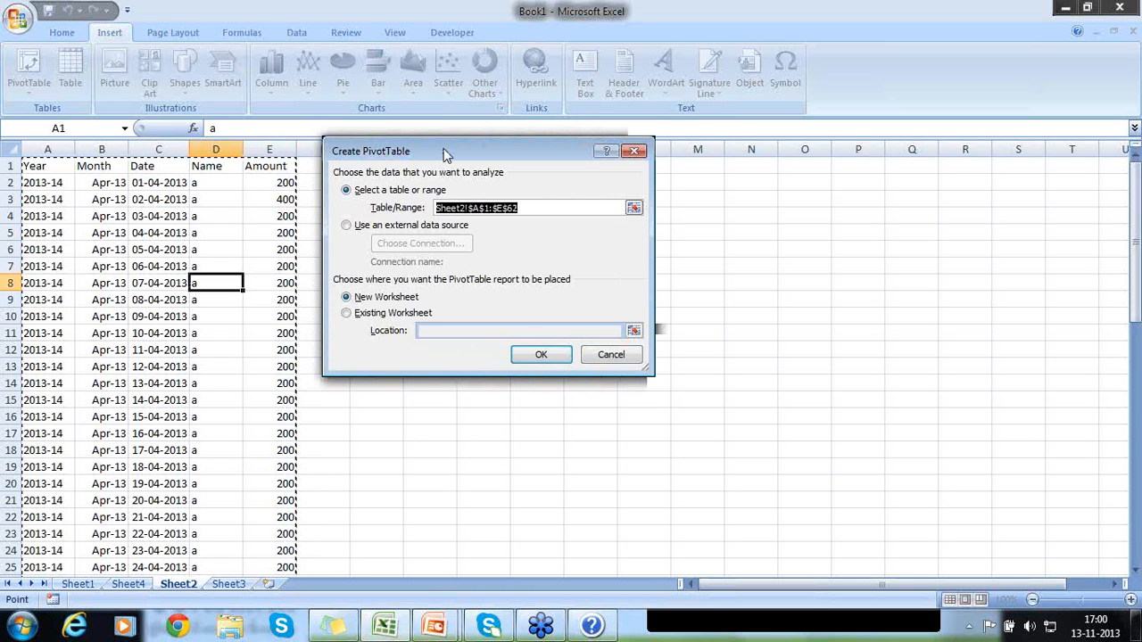
{"action": "left_click", "coordinate": [535, 357]}
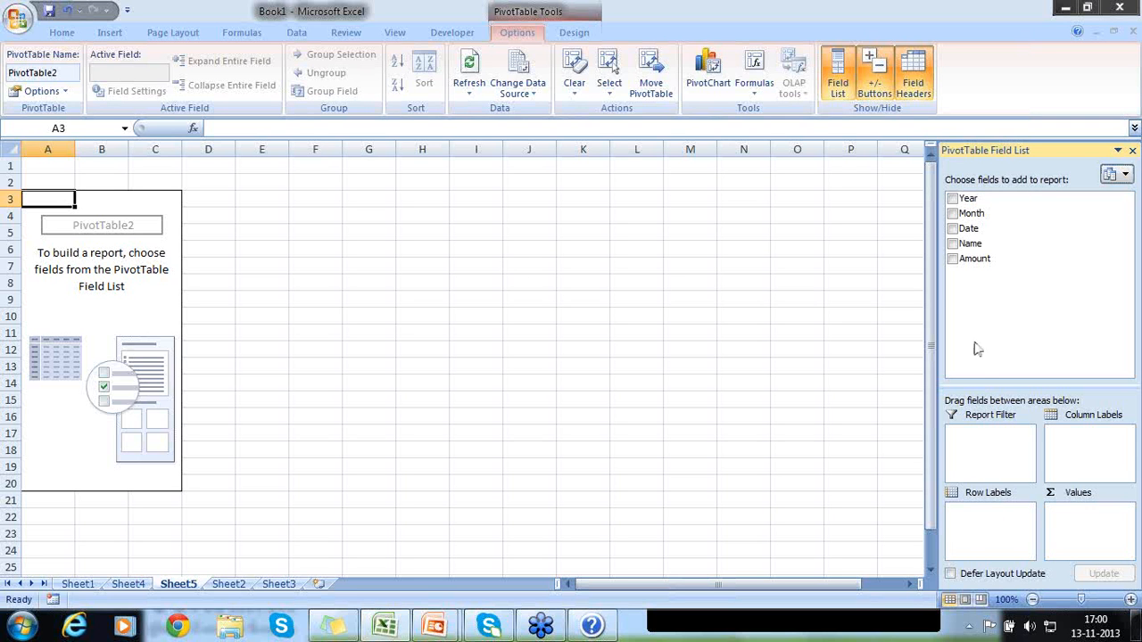
- Add Year and then Month as row labels, and summarize Amount as the pivot table's values
{"action": "left_click_drag", "start_coordinate": [964, 200], "coordinate": [974, 522]}
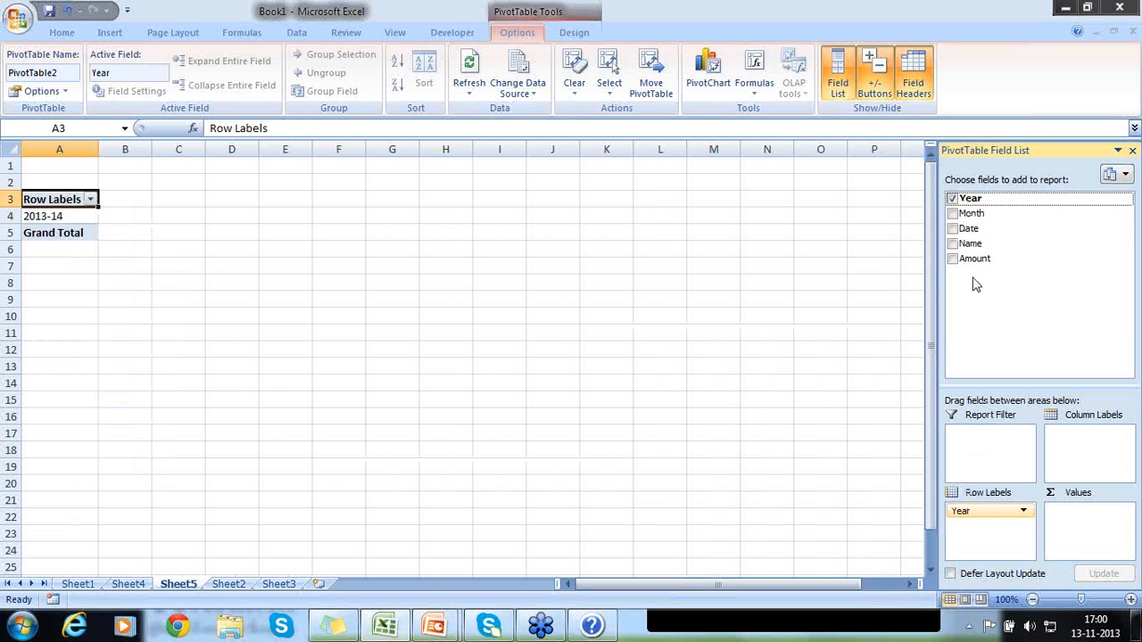
{"action": "left_click_drag", "start_coordinate": [968, 260], "coordinate": [1080, 527]}
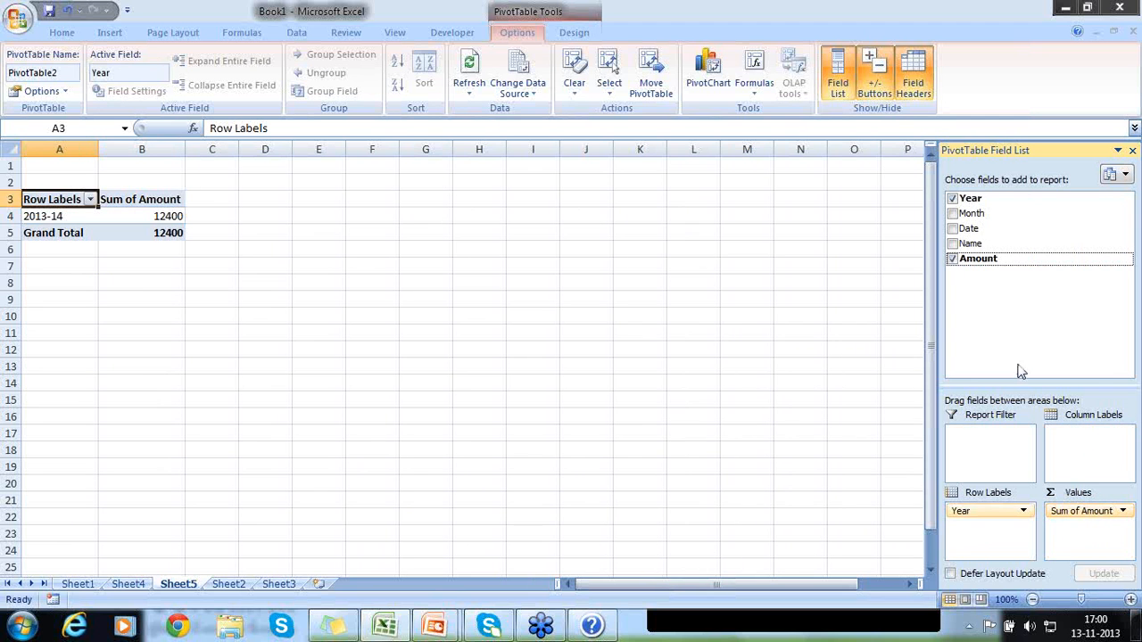
{"action": "left_click_drag", "start_coordinate": [970, 219], "coordinate": [973, 526]}
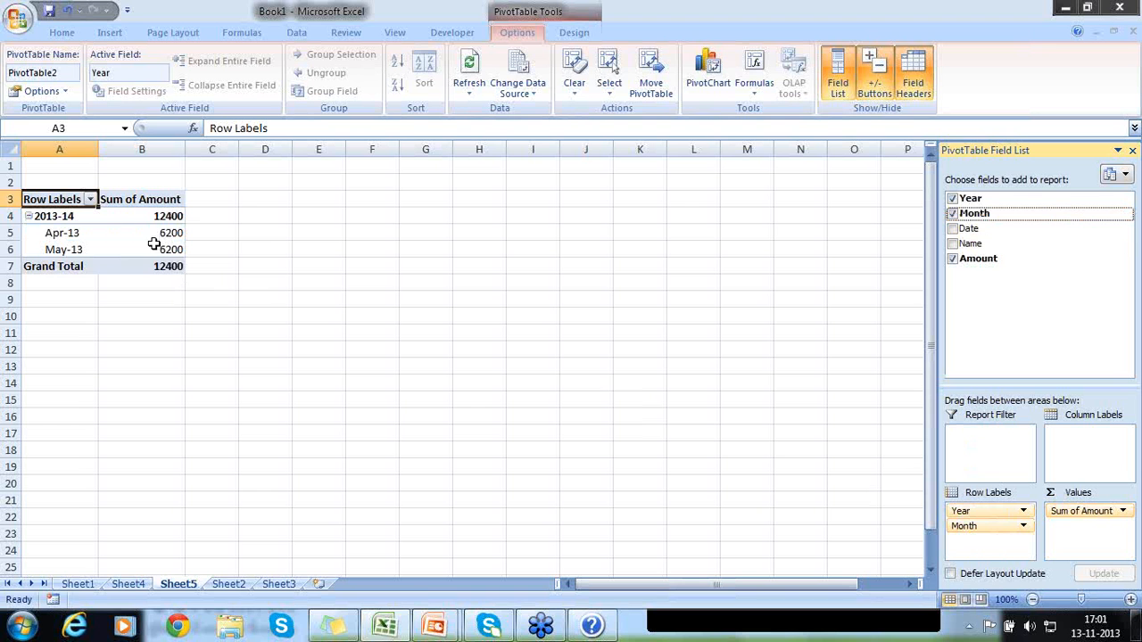
- Review the number format of the Apr-13 row label in cell A5, keeping the custom mmm-yy type
{"action": "mouse_move", "coordinate": [174, 239]}
{"action": "left_click", "coordinate": [49, 234]}
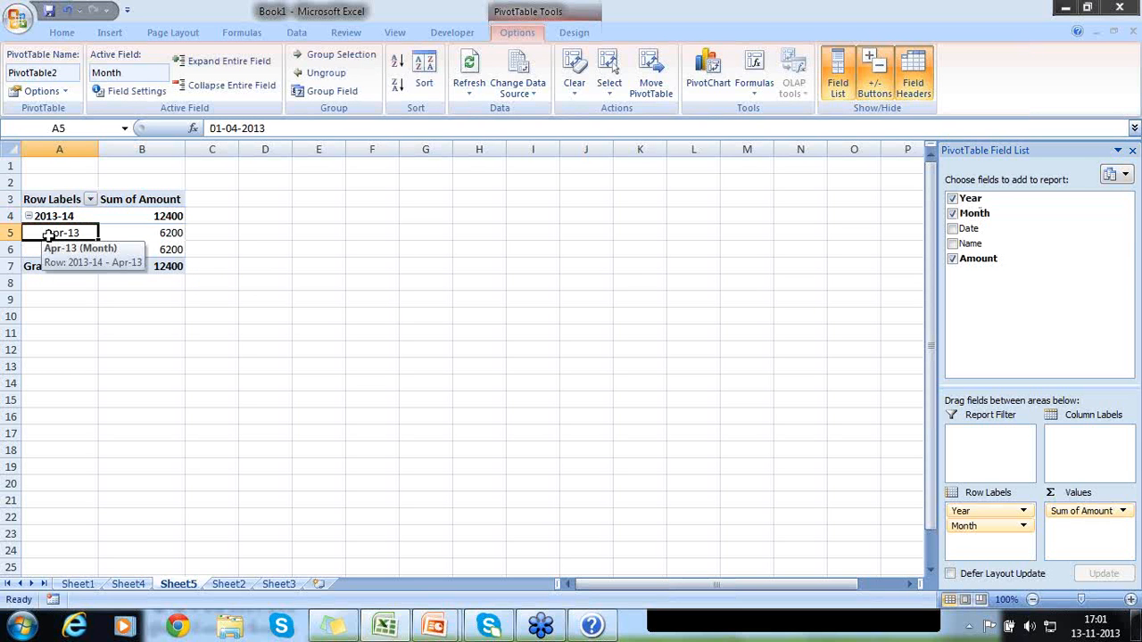
{"action": "right_click", "coordinate": [51, 237]}
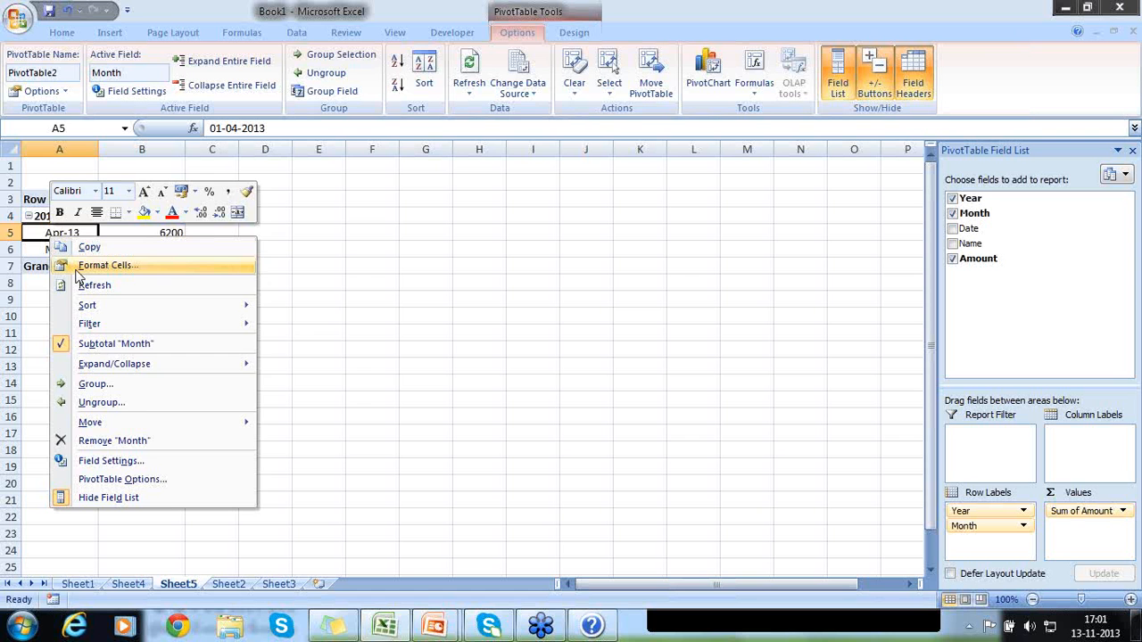
{"action": "left_click", "coordinate": [77, 267]}
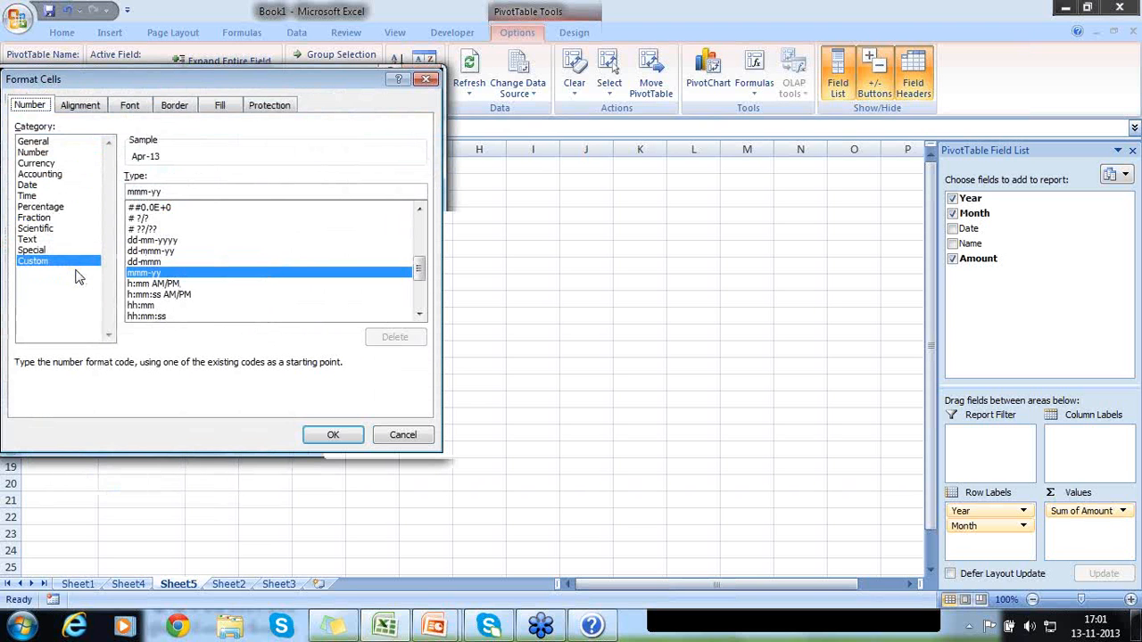
{"action": "left_click", "coordinate": [328, 435]}
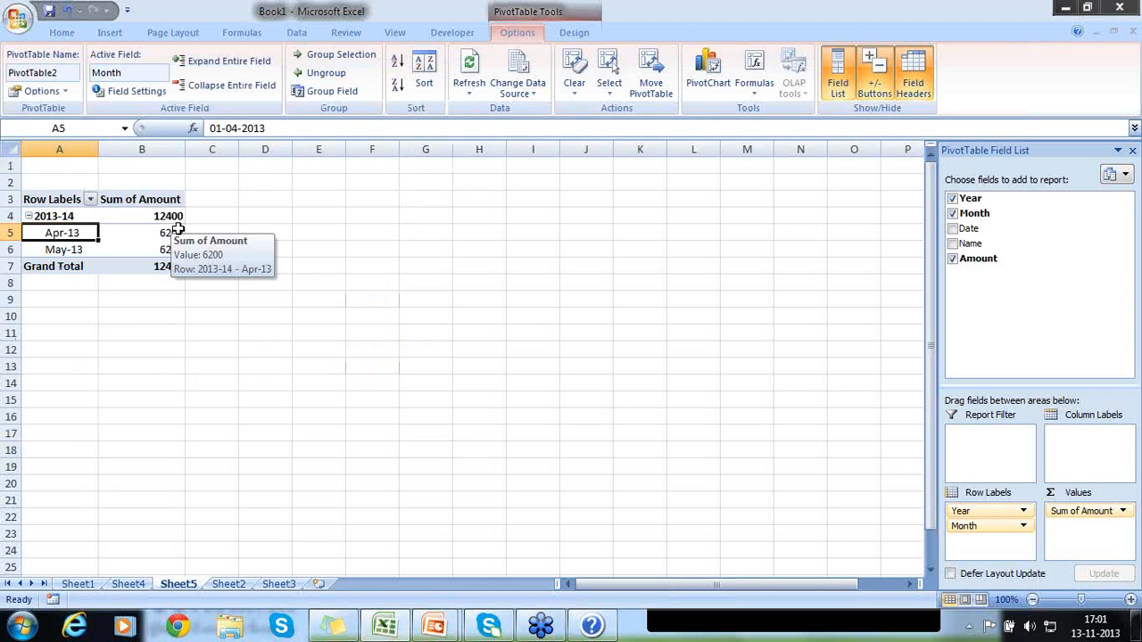
{"action": "left_click", "coordinate": [893, 482]}
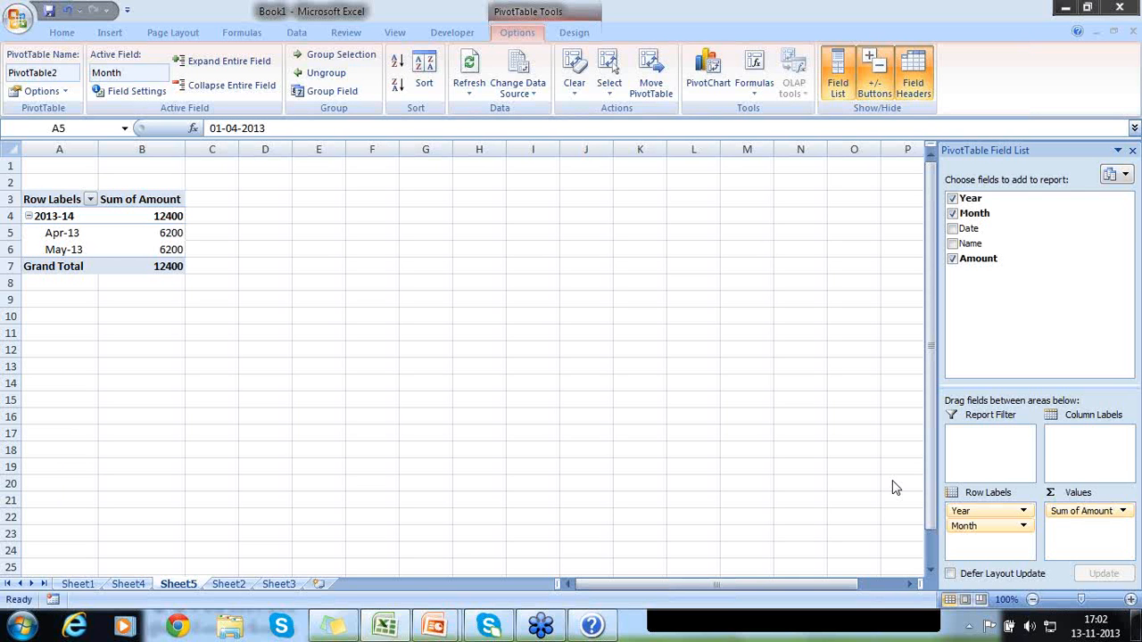
- Refresh the pivot table on Sheet5 and the pivot table on Sheet4
{"action": "right_click", "coordinate": [138, 203]}
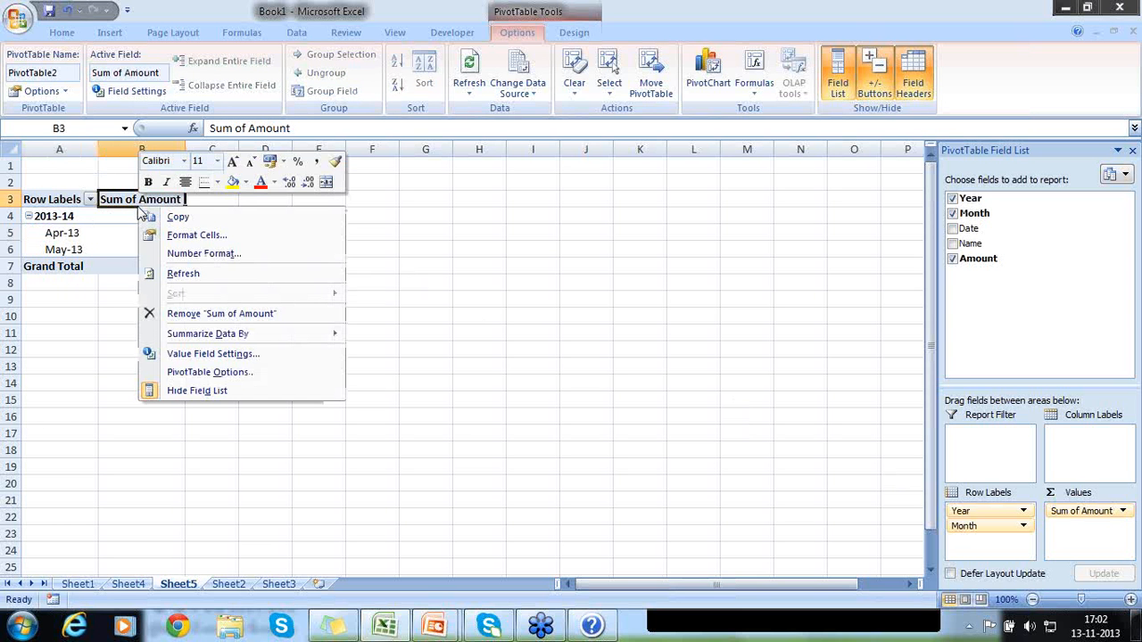
{"action": "left_click", "coordinate": [175, 273]}
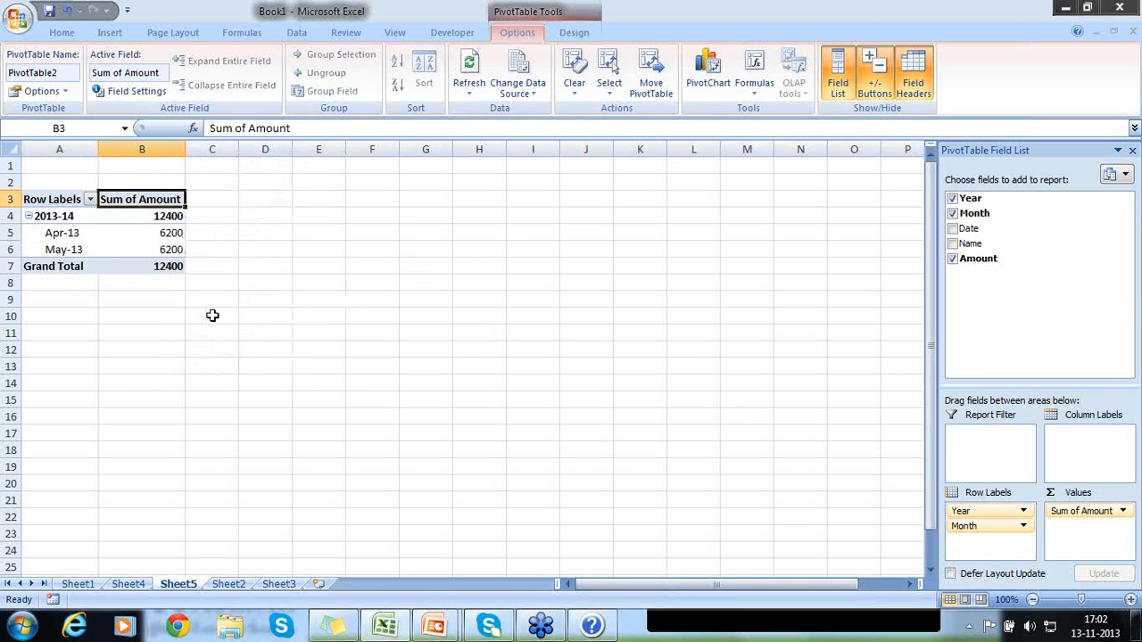
{"action": "left_click", "coordinate": [134, 583]}
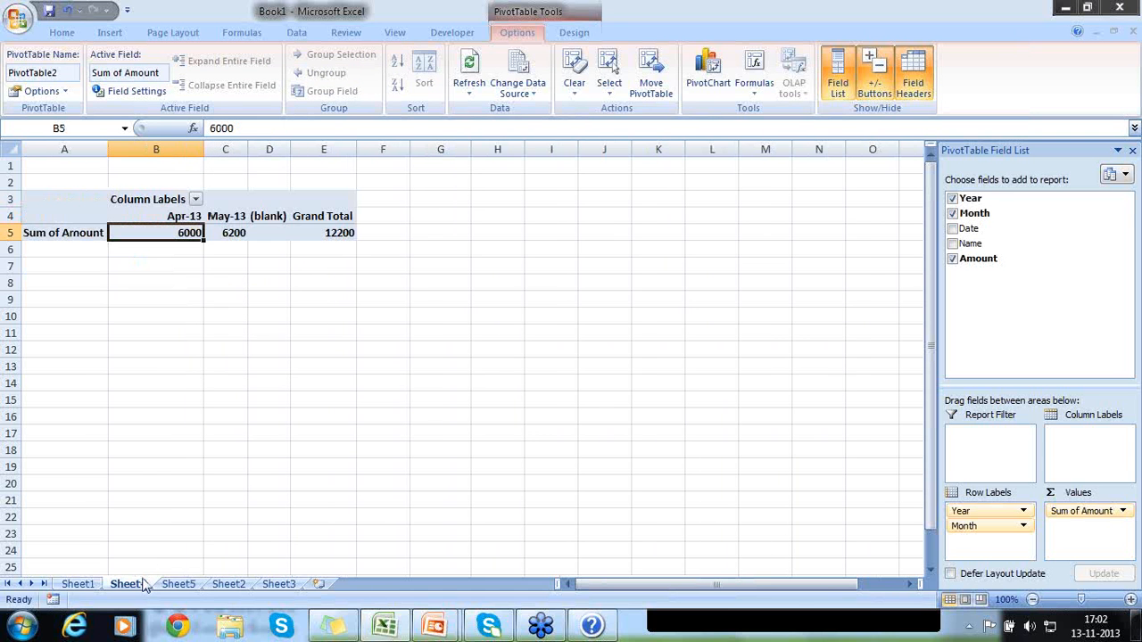
{"action": "right_click", "coordinate": [152, 239]}
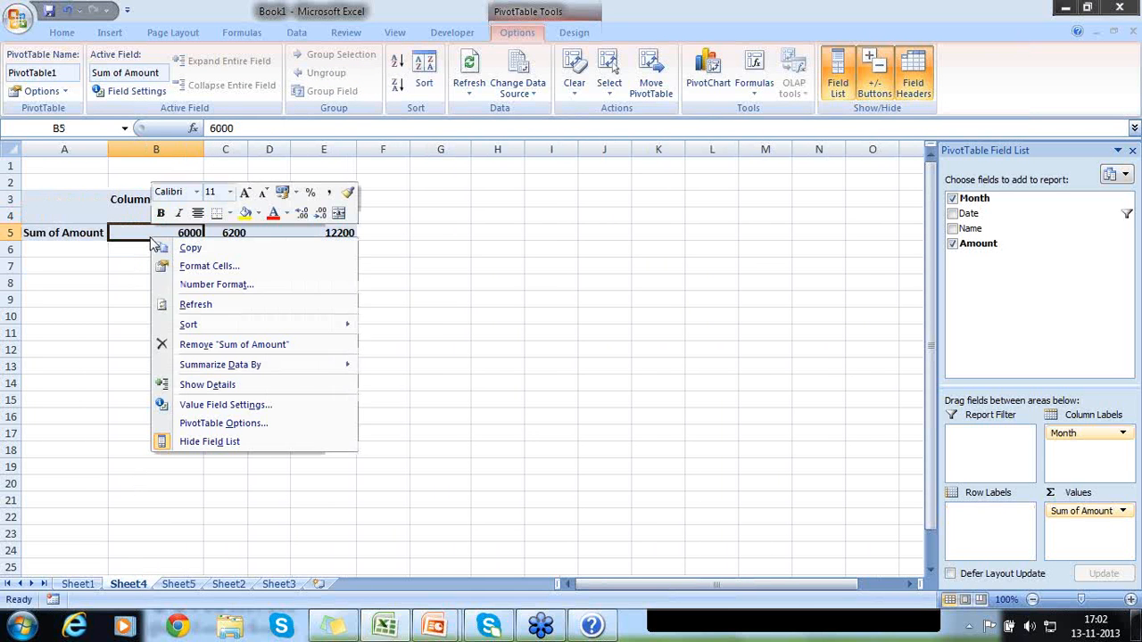
{"action": "left_click", "coordinate": [192, 306]}
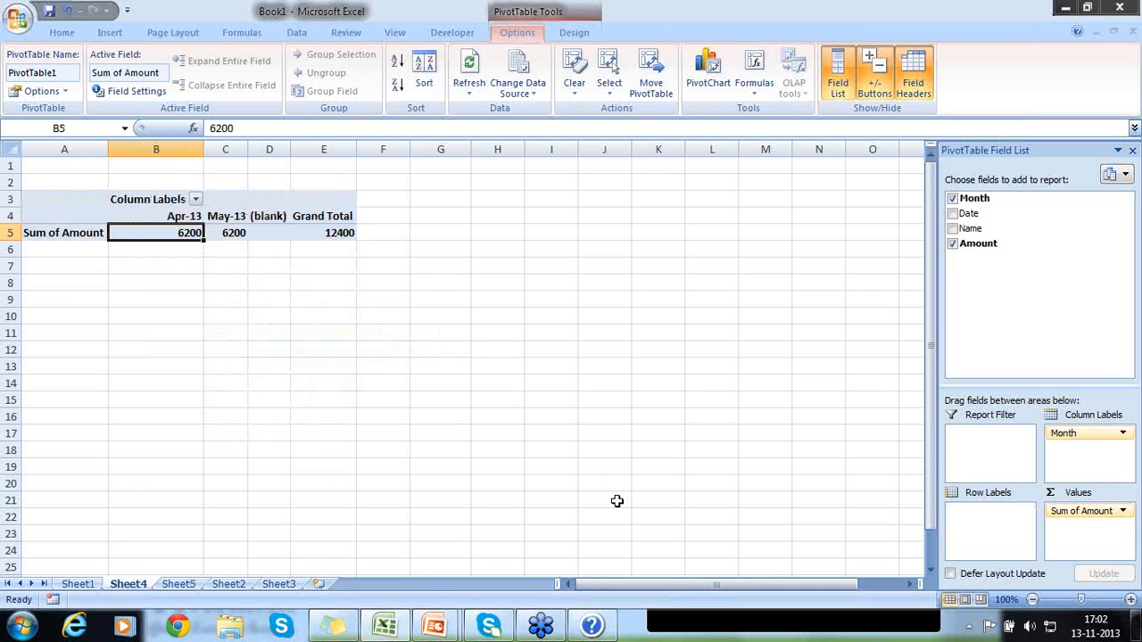
{"action": "left_click", "coordinate": [898, 490]}
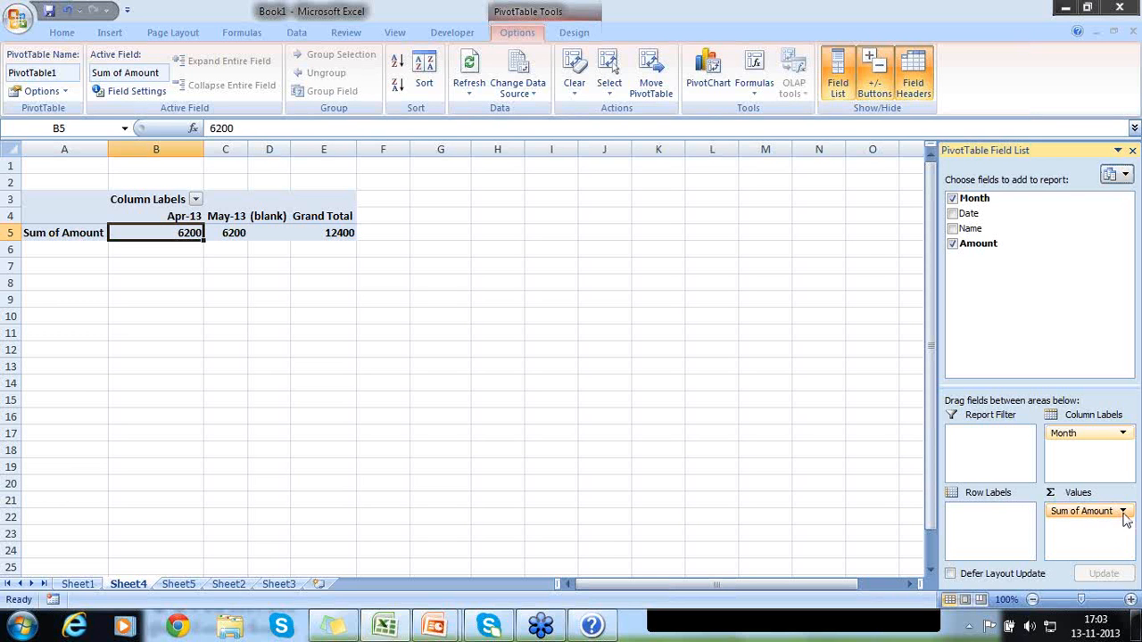
- Move the Amount field of the Sheet4 pivot table from Values to Row Labels and back to Values
{"action": "left_click", "coordinate": [1124, 513]}
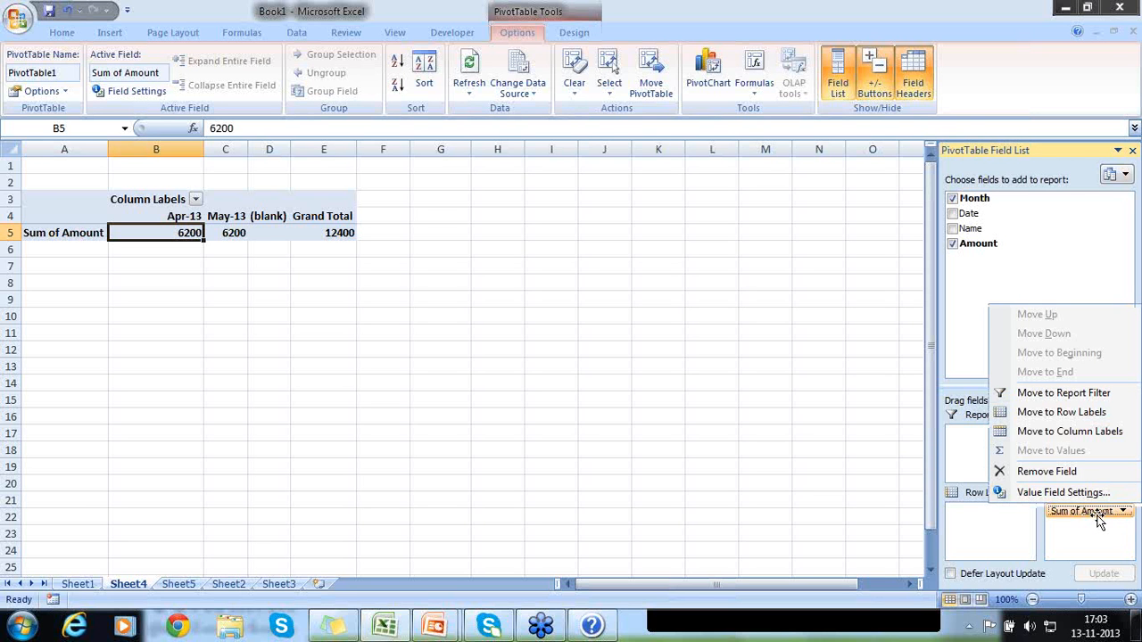
{"action": "left_click", "coordinate": [1103, 534]}
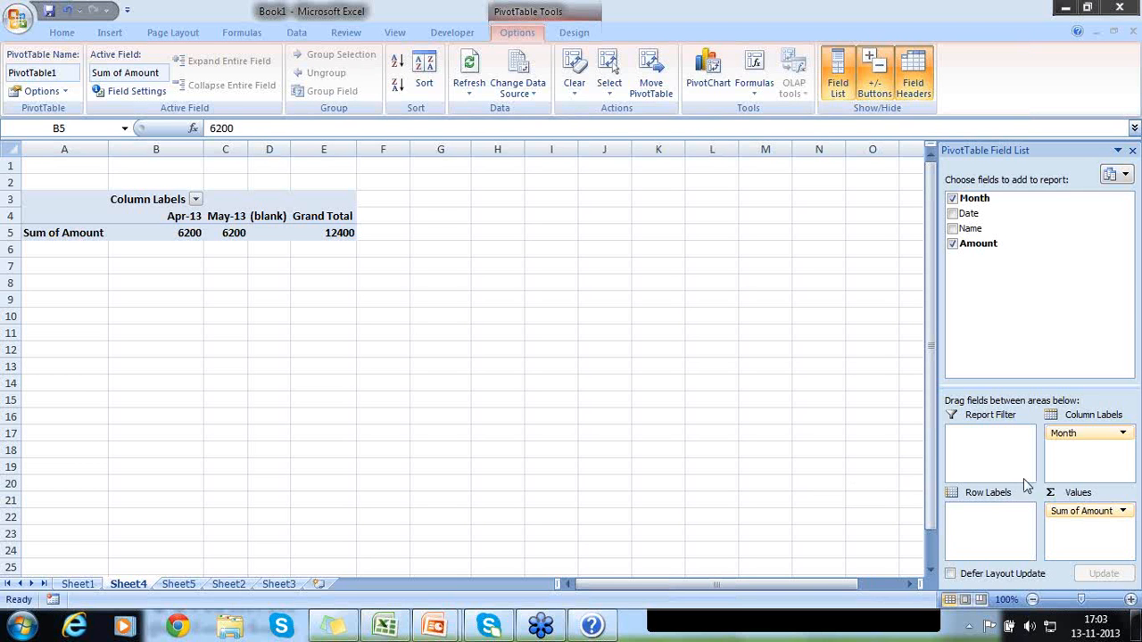
{"action": "left_click", "coordinate": [1092, 512]}
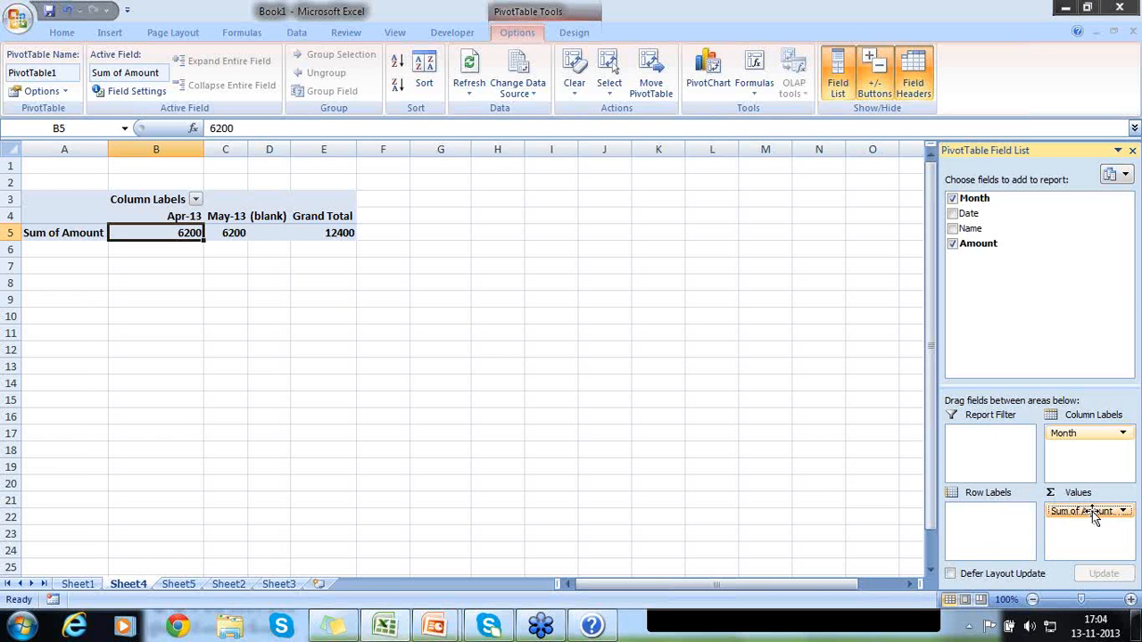
{"action": "left_click_drag", "start_coordinate": [1092, 511], "coordinate": [1007, 520]}
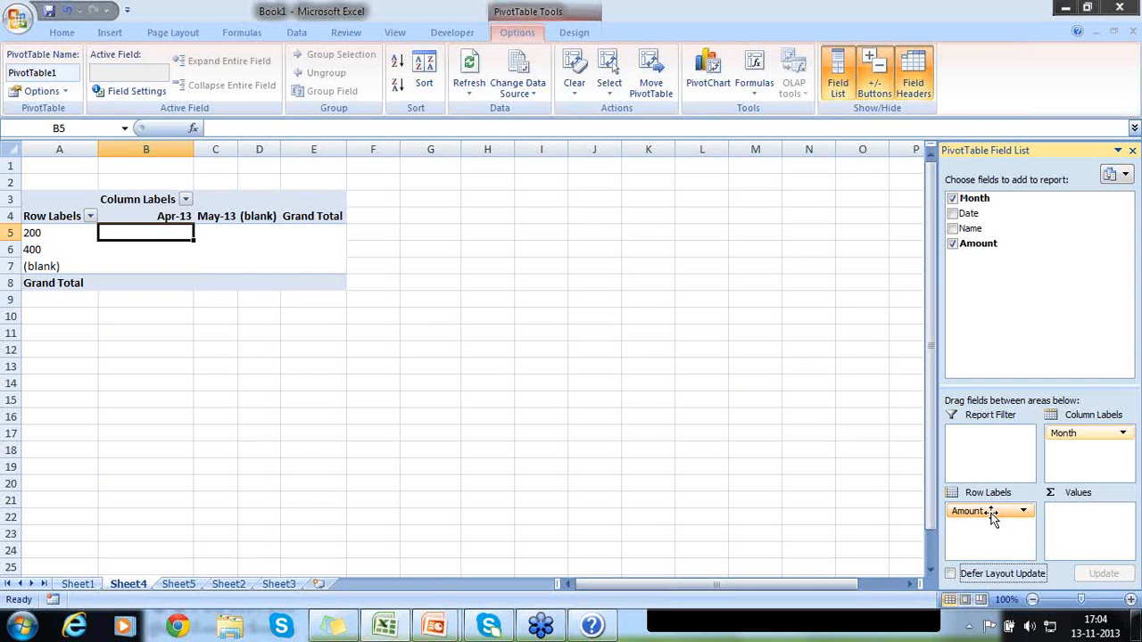
{"action": "left_click_drag", "start_coordinate": [993, 518], "coordinate": [1056, 519]}
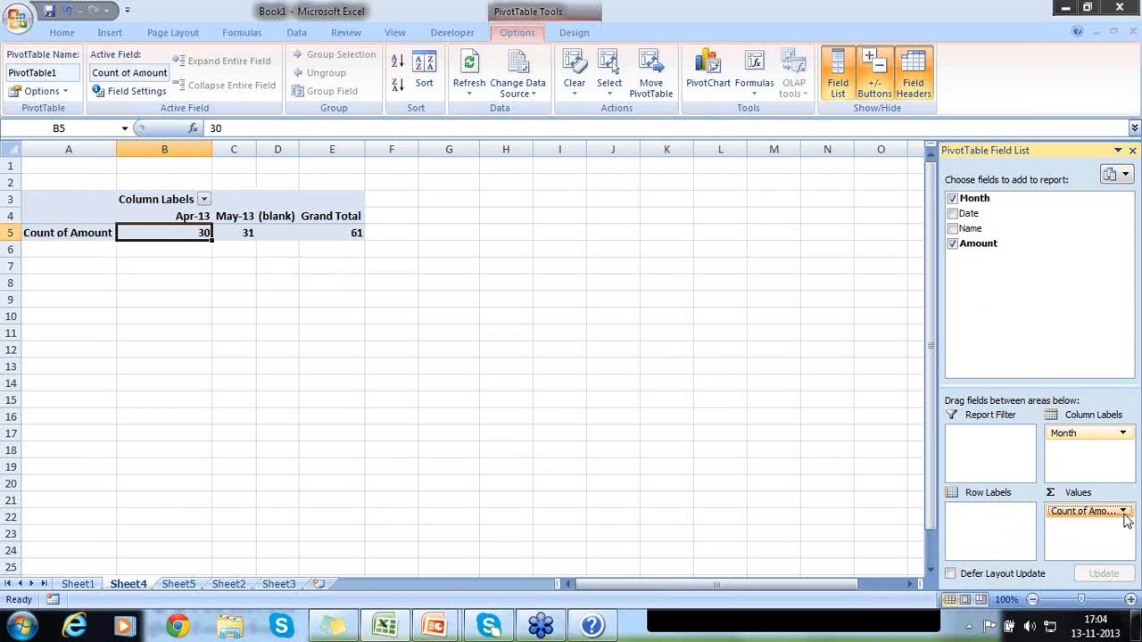
- Change the Amount value field's summary calculation to Sum in the Sheet4 pivot table
{"action": "left_click", "coordinate": [1105, 511]}
{"action": "left_click", "coordinate": [1070, 493]}
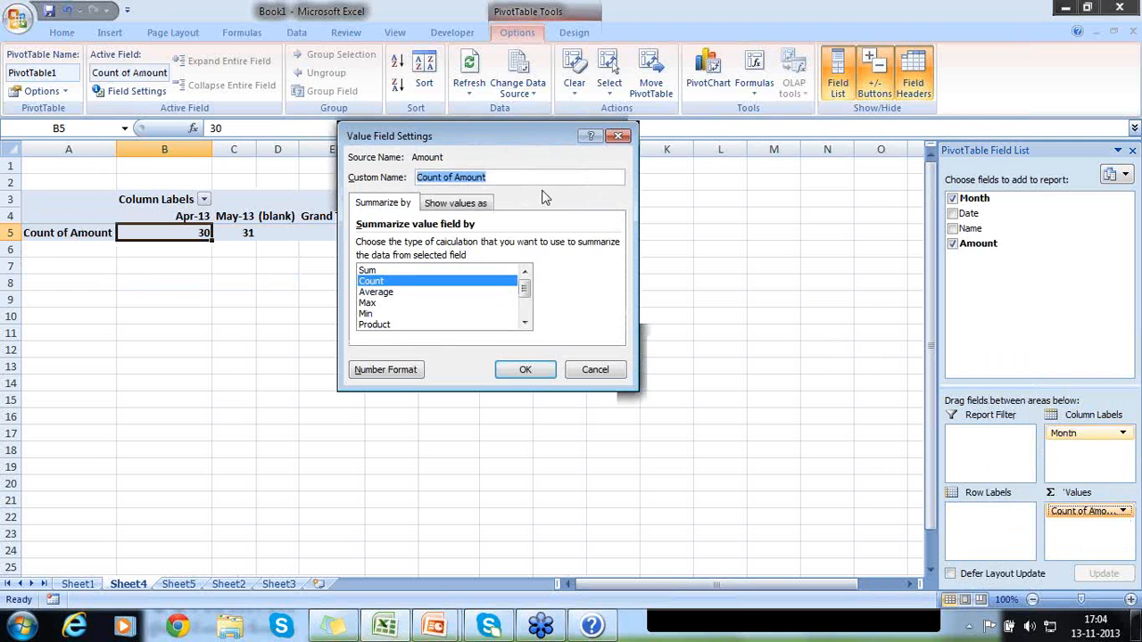
{"action": "left_click", "coordinate": [397, 271]}
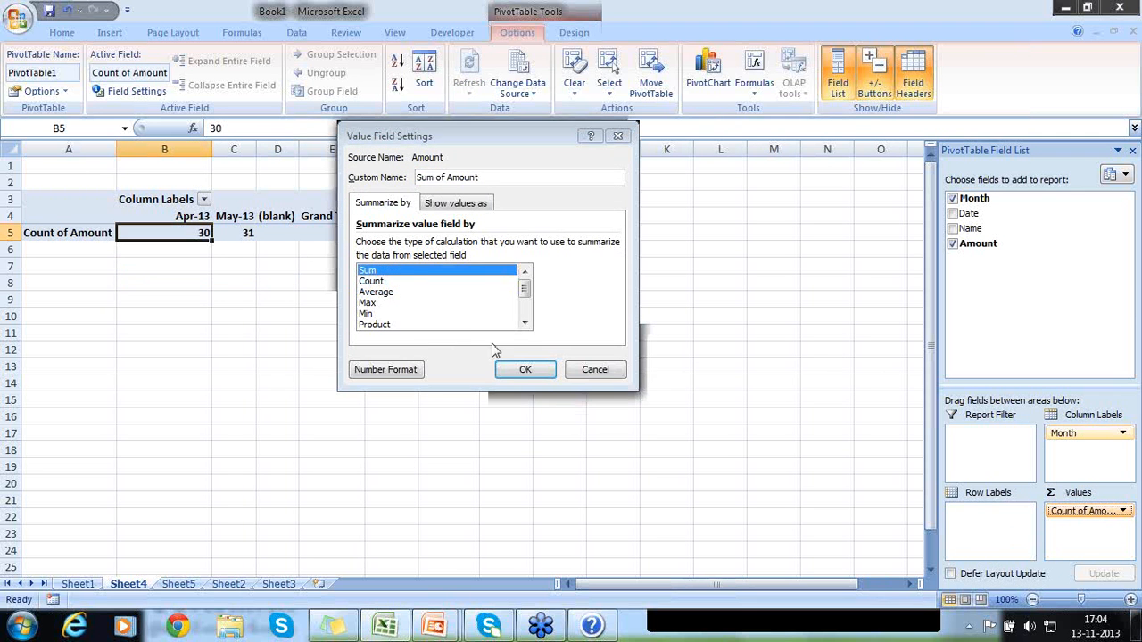
{"action": "left_click", "coordinate": [526, 373]}
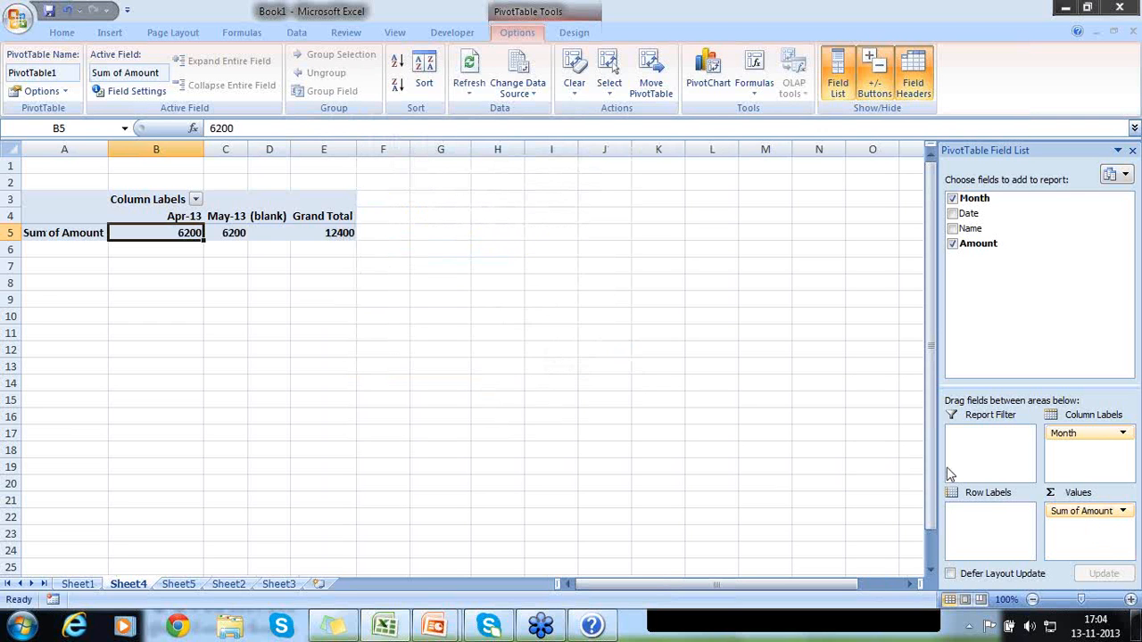
{"action": "left_click", "coordinate": [899, 484]}
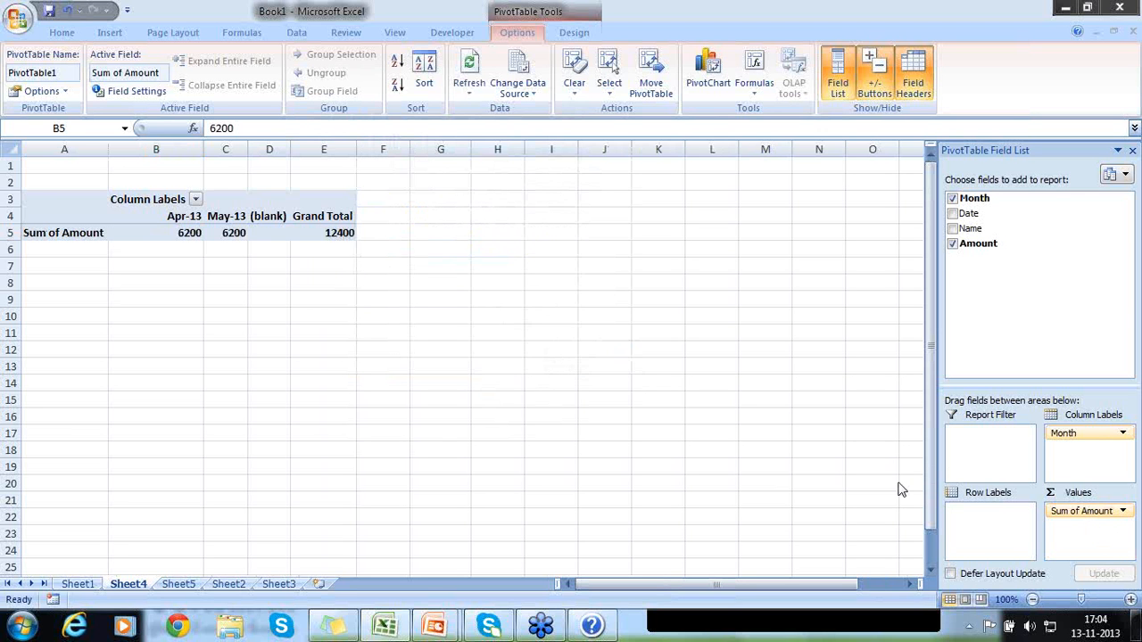